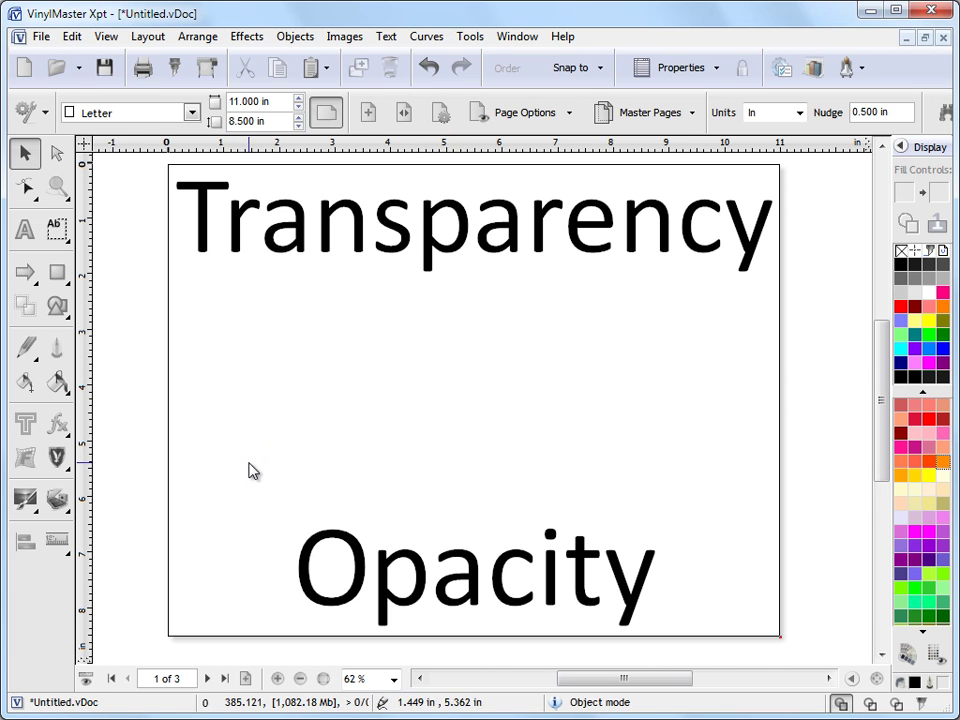
On page 2, draw a yellow-filled rectangle about 3.032 by 2.190 in near the page centre
left_click(206, 680)
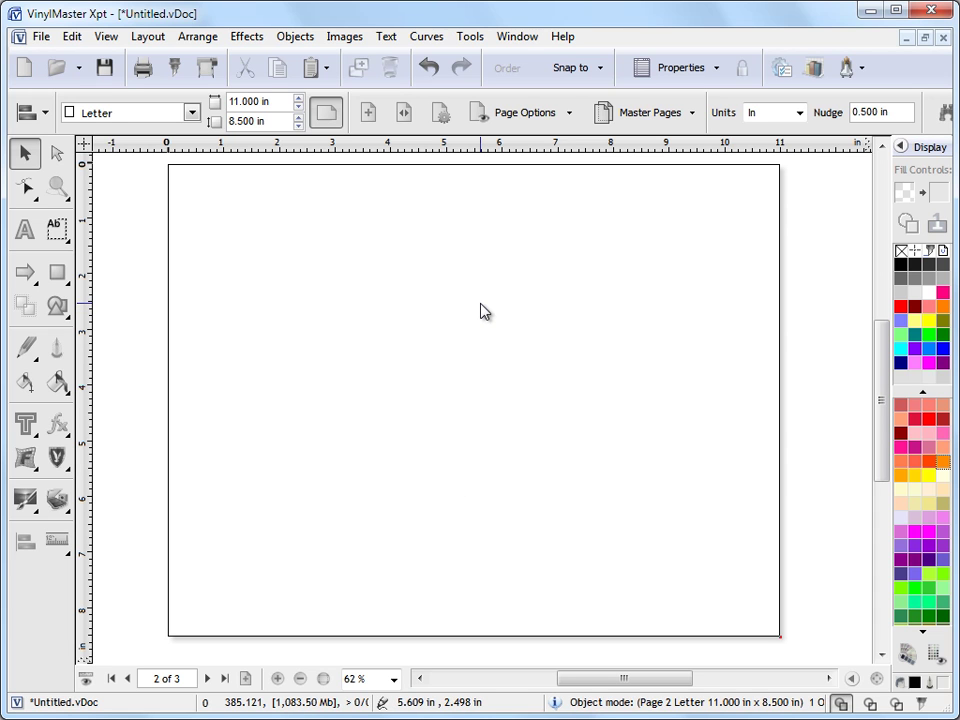
left_click(57, 271)
left_click_drag(416, 296, 584, 417)
left_click(929, 319)
left_click_drag(527, 375, 506, 385)
left_click(722, 381)
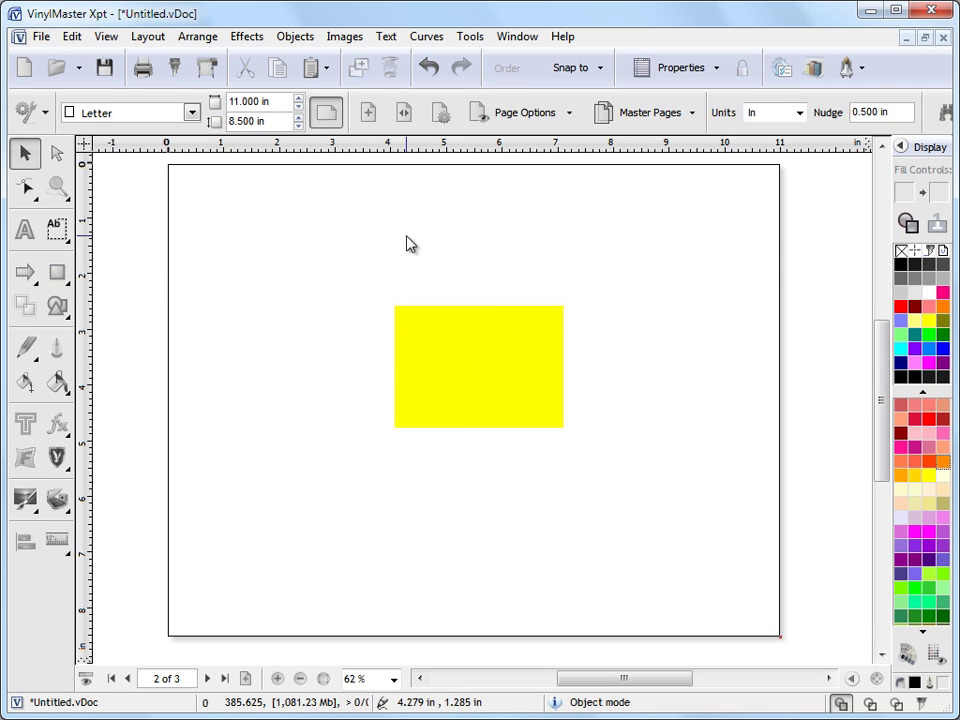
left_click(345, 37)
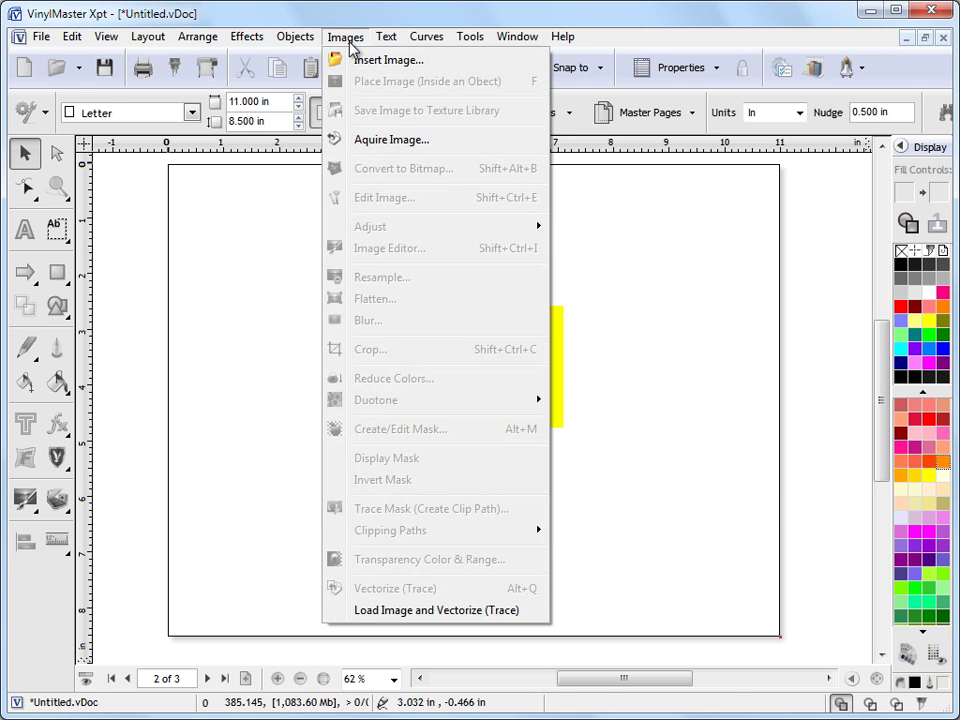
Insert the tiger1.jpg photo (637 x 425 pixels) onto page 2 over the yellow rectangle
left_click(378, 62)
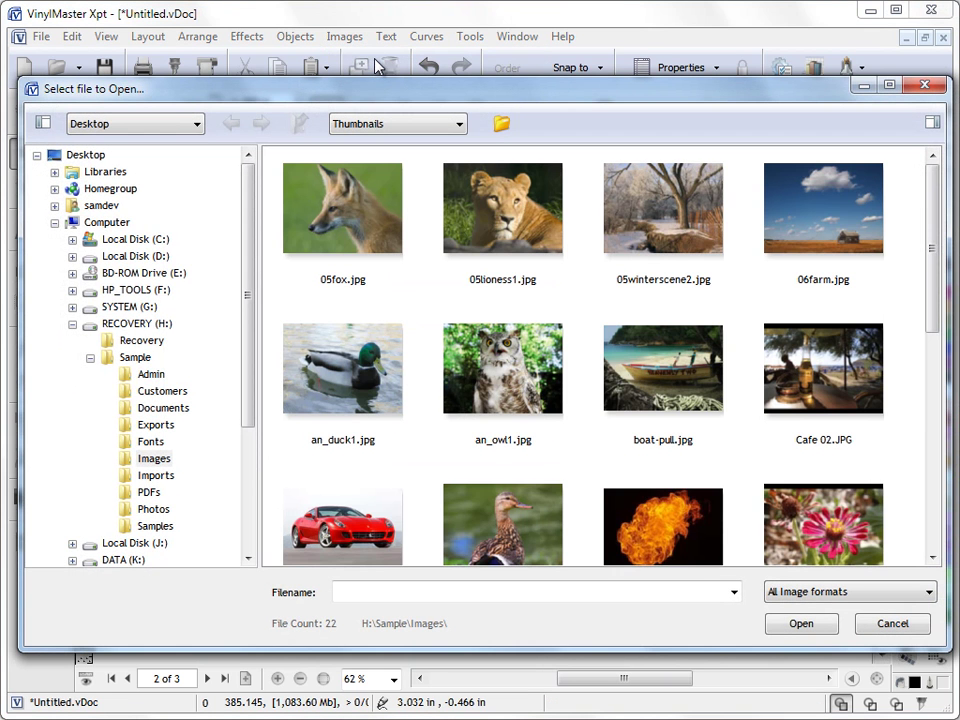
scroll(938, 370, "down", 5)
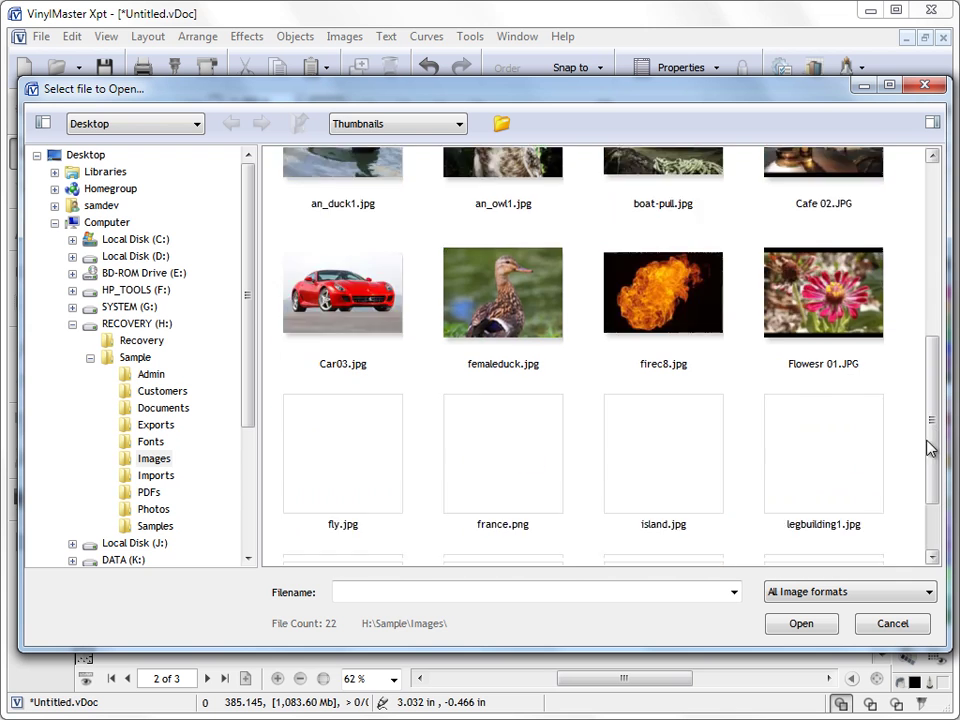
left_click(672, 425)
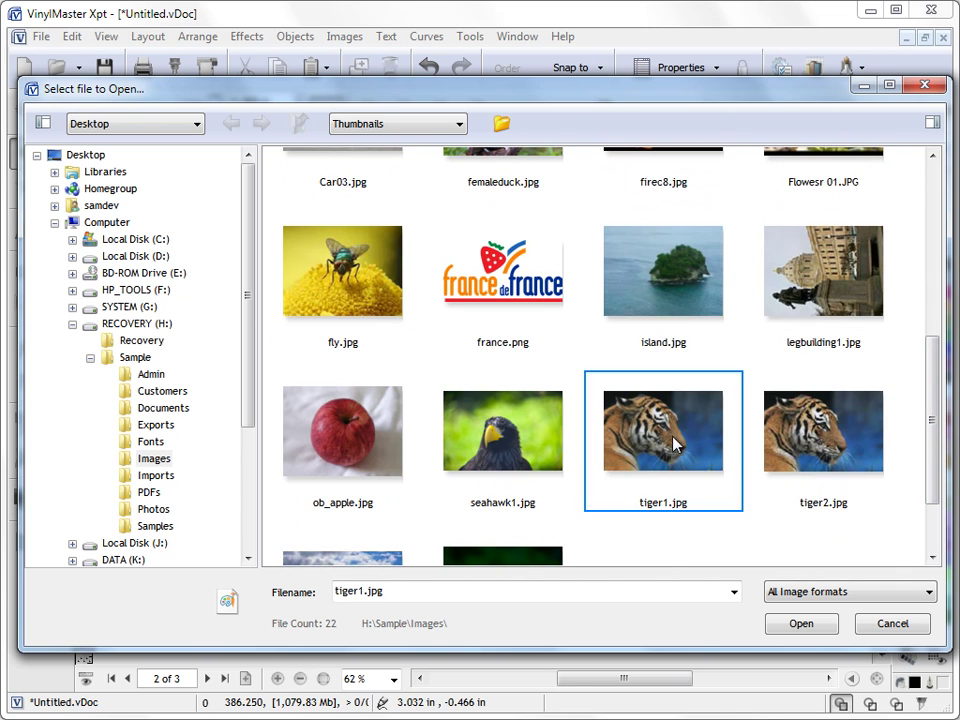
left_click(805, 623)
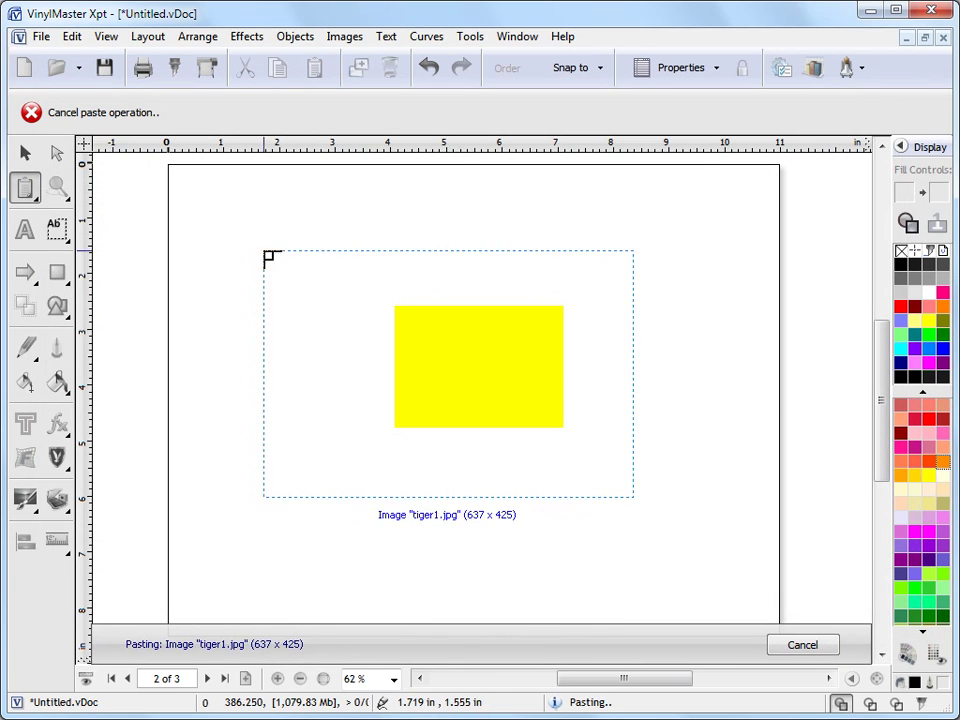
left_click(300, 259)
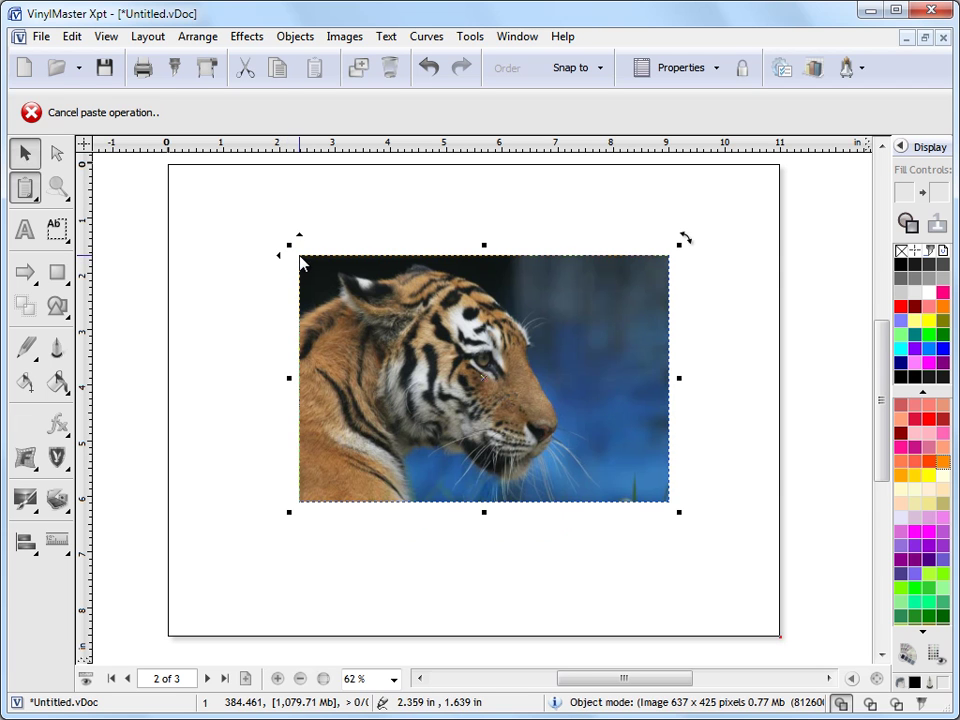
left_click(750, 414)
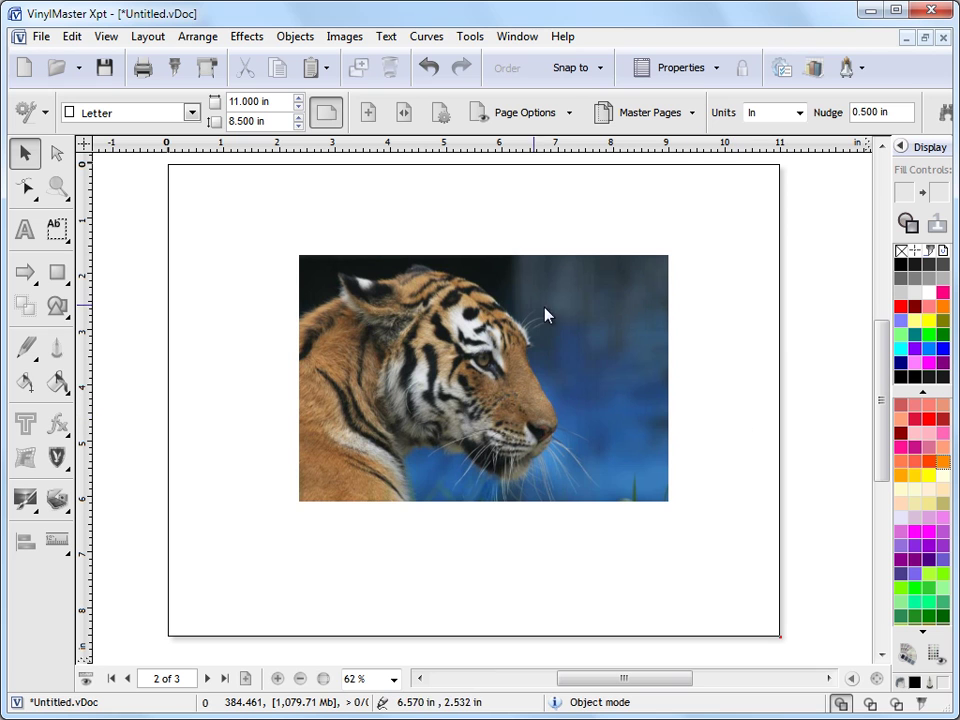
Lower the tiger photo's opacity from 255 to about 36 with Set Transparency
left_click(487, 366)
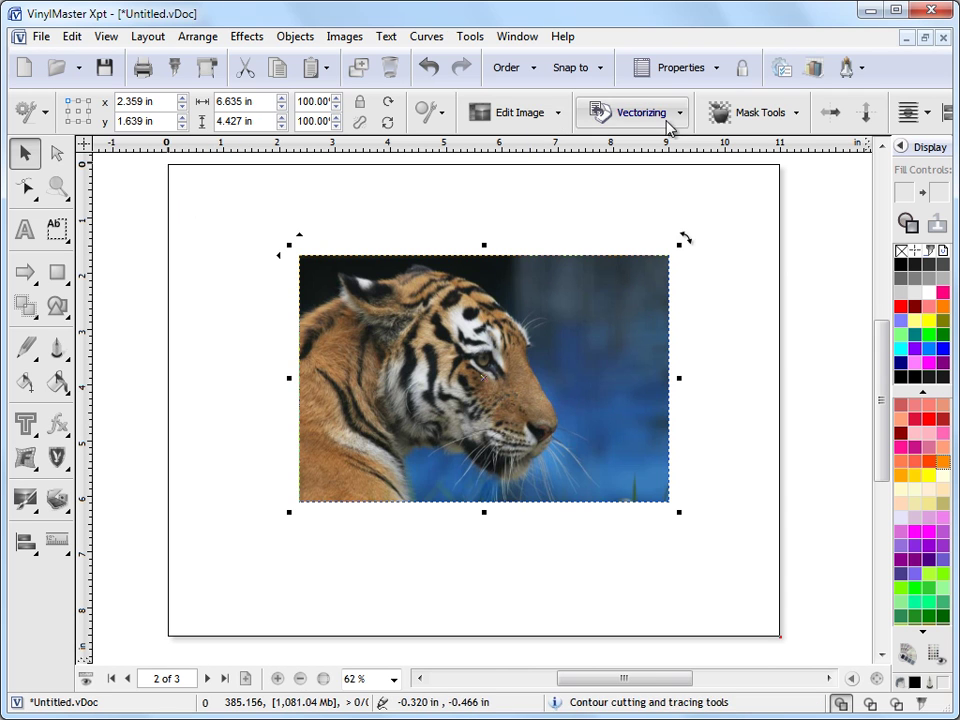
left_click(759, 118)
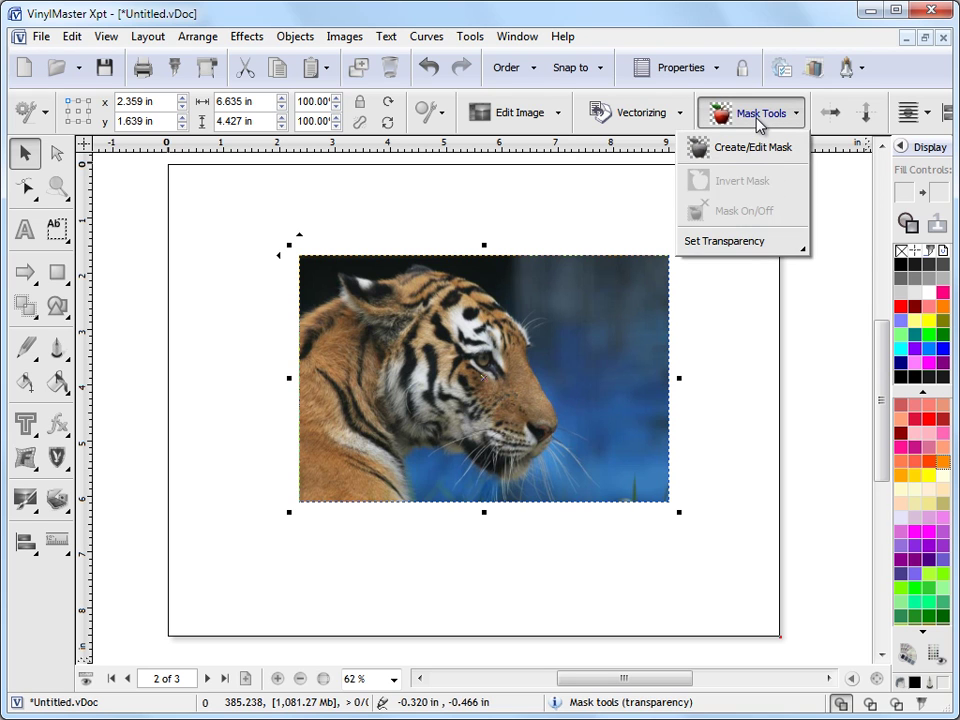
mouse_move(759, 251)
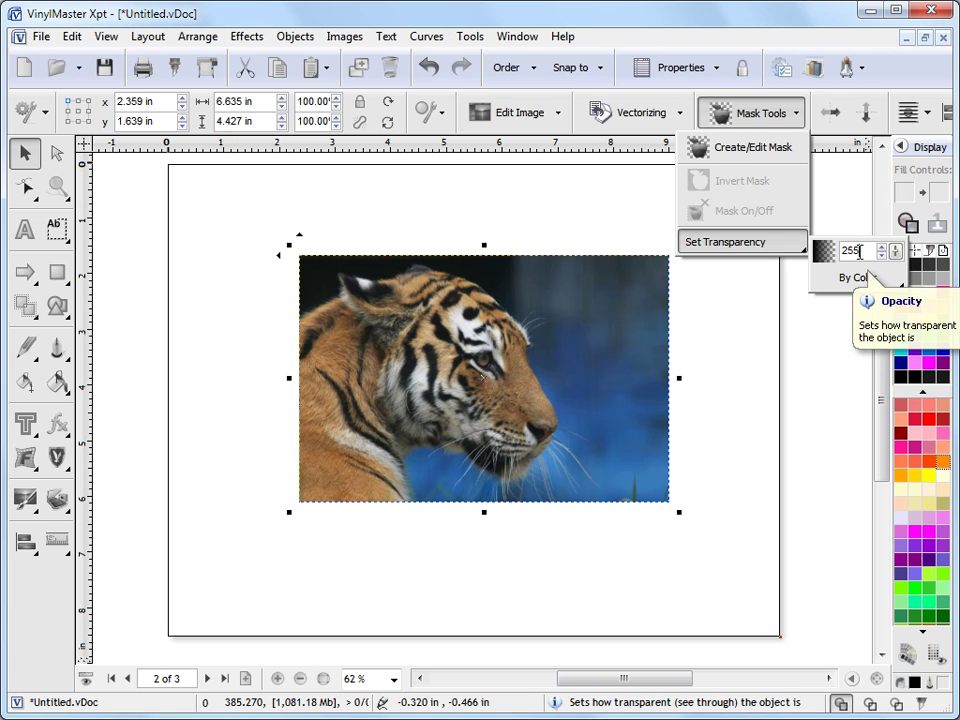
left_click_drag(895, 251, 929, 306)
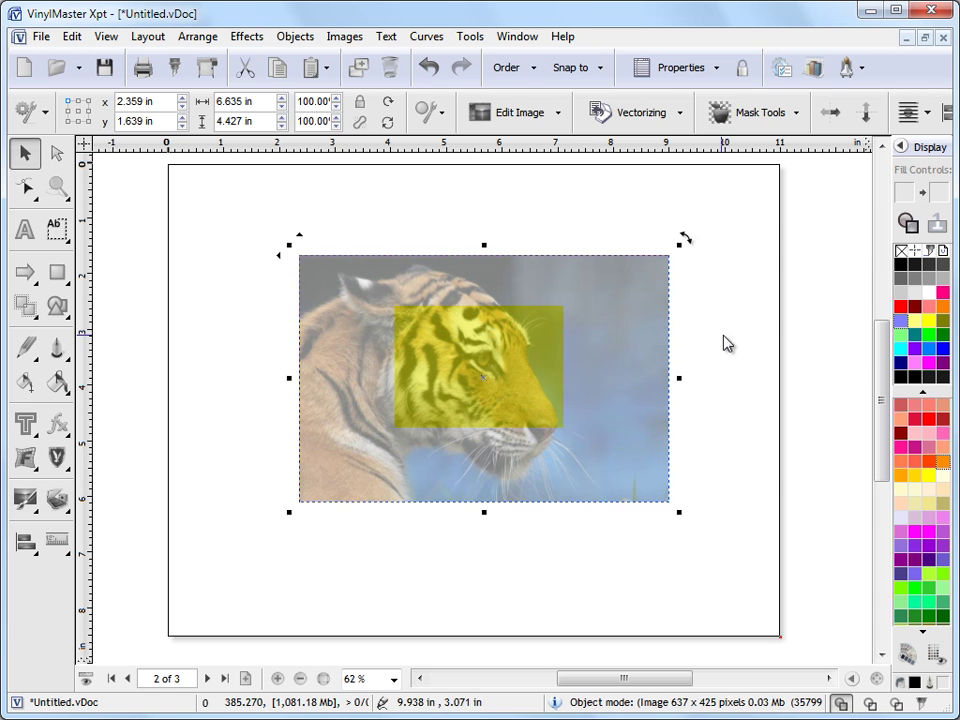
left_click(735, 343)
Shift the yellow rectangle down-right and readjust the tiger photo's opacity to 116
left_click_drag(340, 225, 604, 472)
left_click_drag(495, 379, 669, 358)
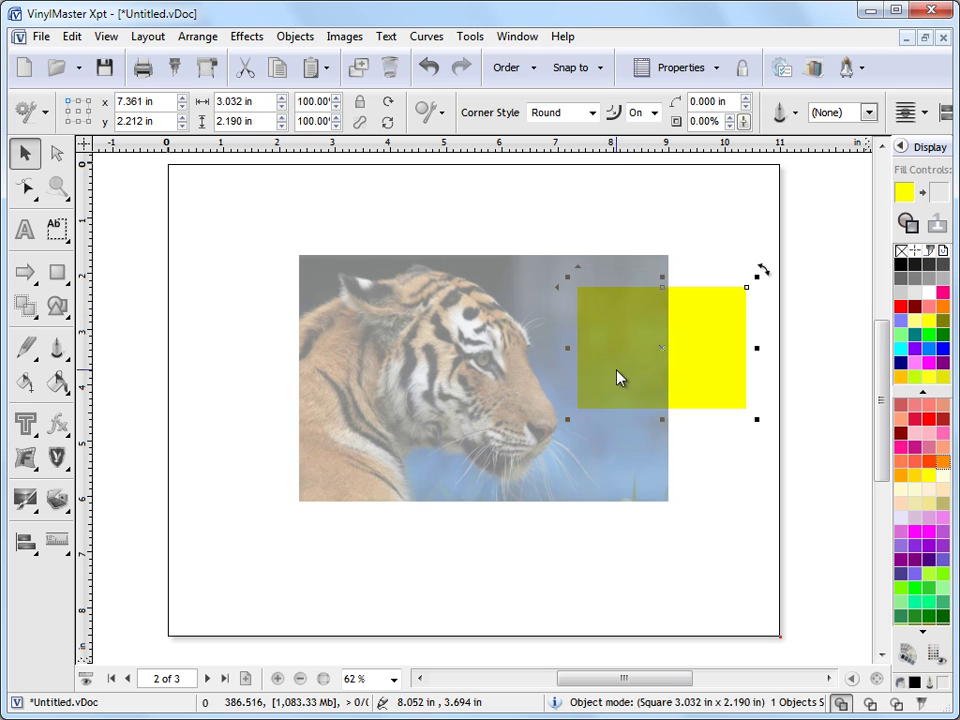
left_click(555, 208)
left_click(498, 334)
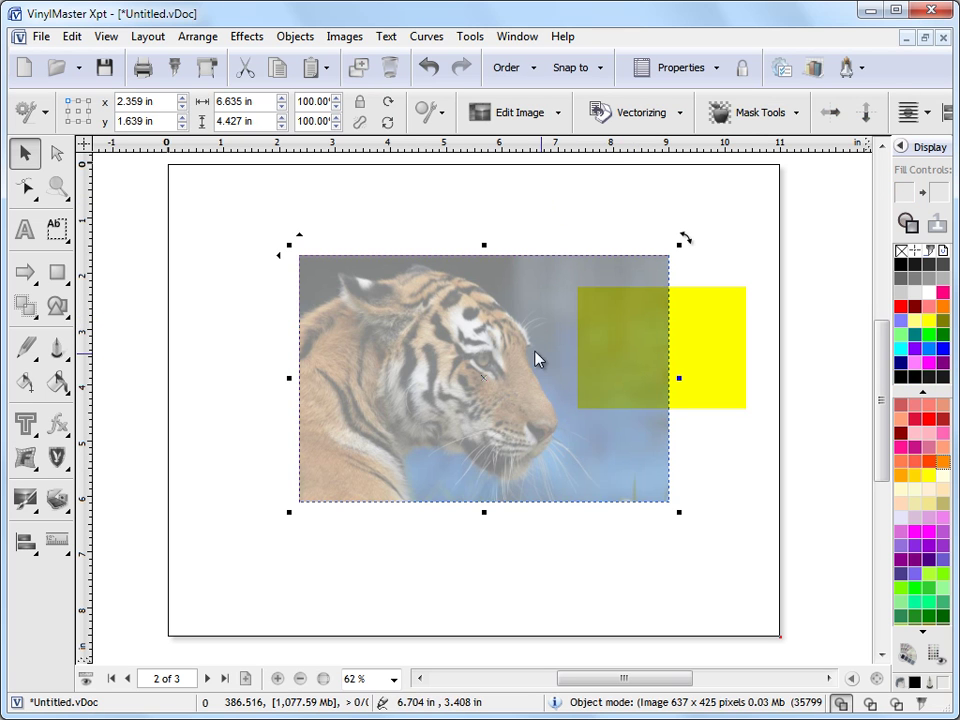
left_click(765, 114)
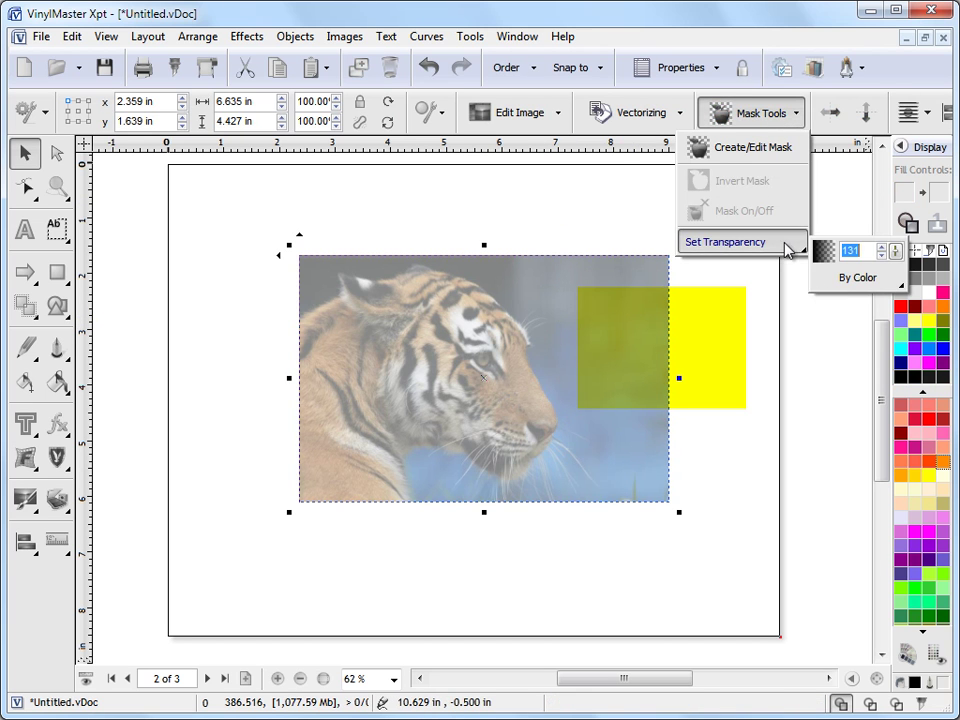
left_click_drag(884, 257, 860, 265)
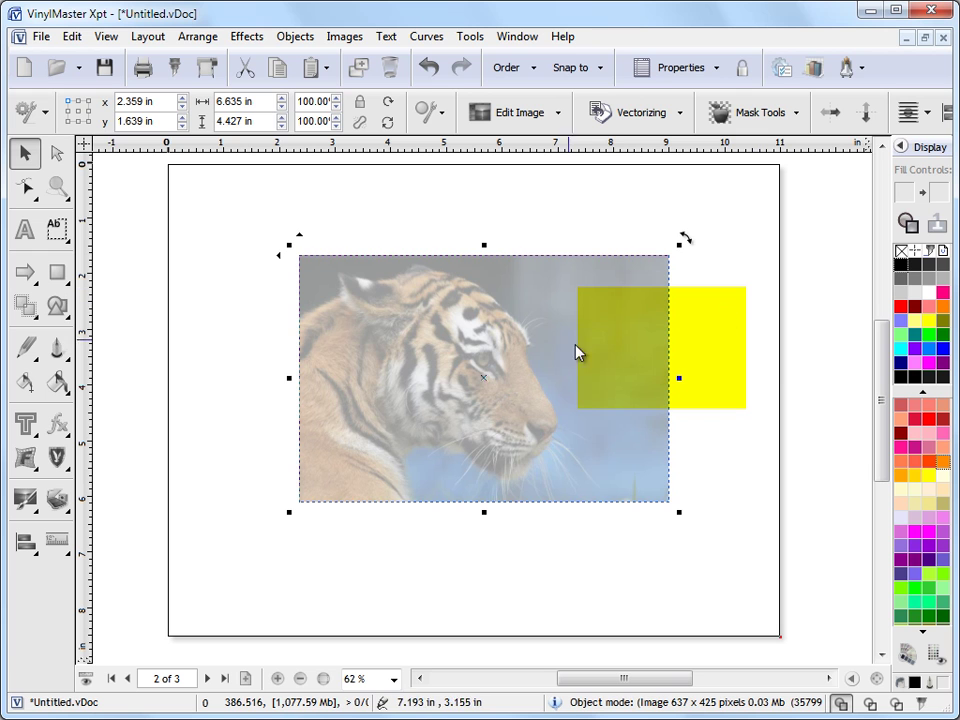
Delete the yellow rectangle and move the tiger photo to the lower-left corner, partly off-page
left_click_drag(550, 442, 525, 426)
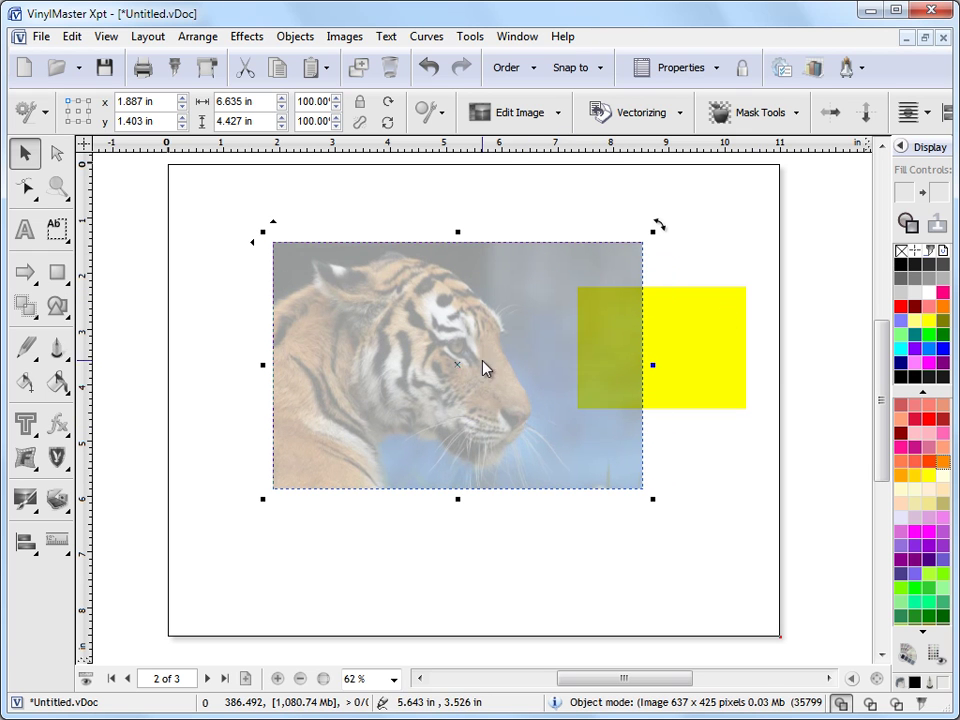
left_click(729, 364)
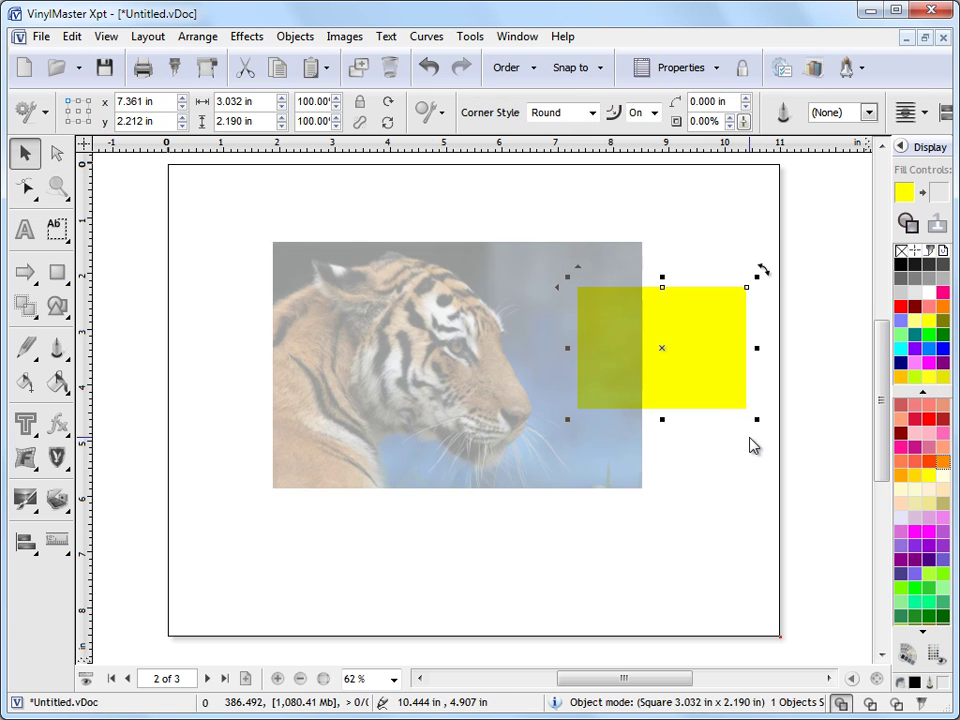
key("Delete")
left_click_drag(602, 326, 452, 521)
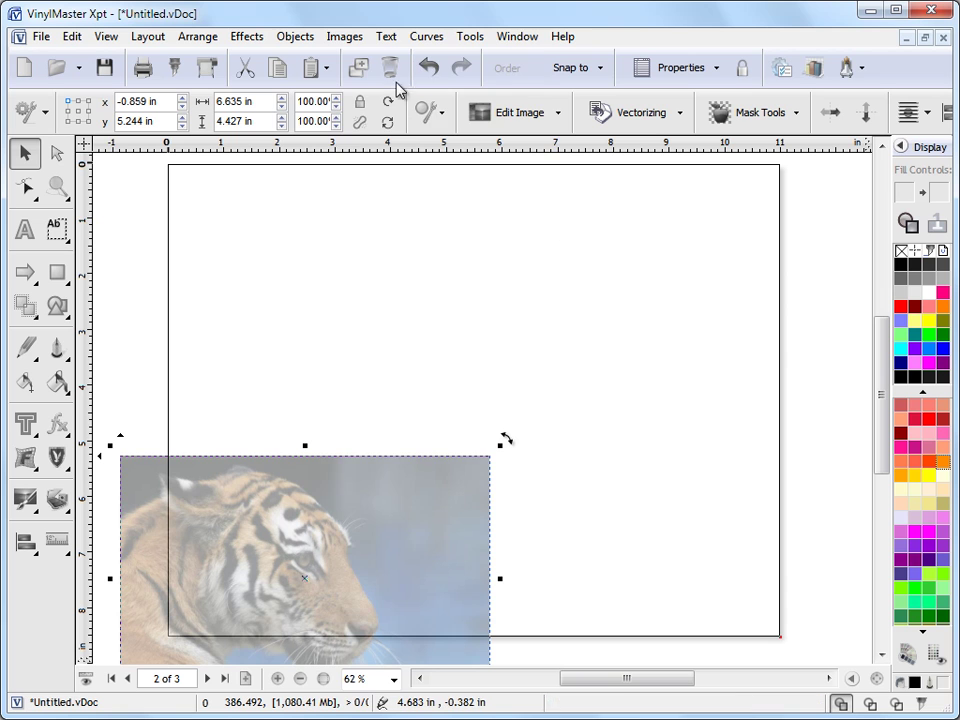
Place 06farm.jpg (1600 x 1200) in a large frame on the page and raise the tiger behind it
left_click(340, 37)
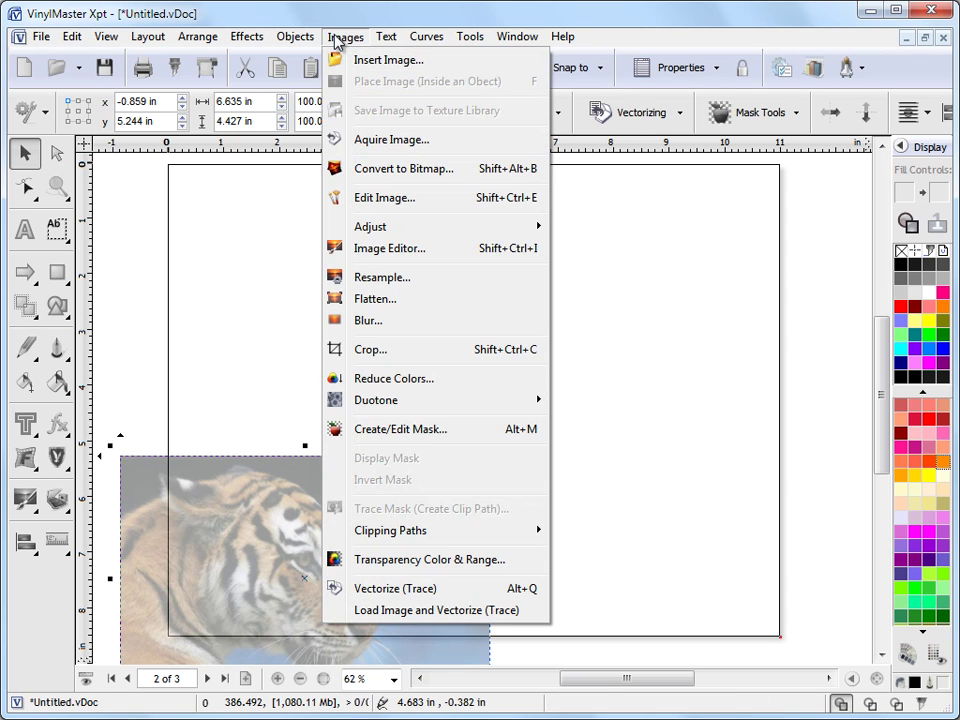
left_click(378, 62)
left_click(792, 211)
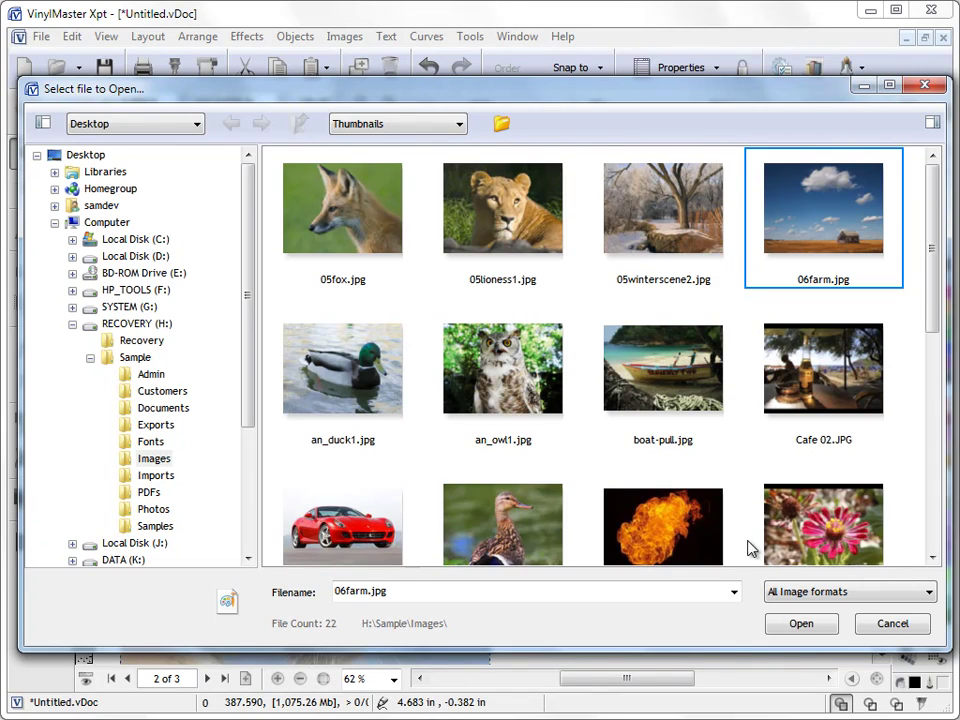
left_click(791, 625)
left_click_drag(209, 189, 738, 590)
left_click_drag(650, 491, 657, 498)
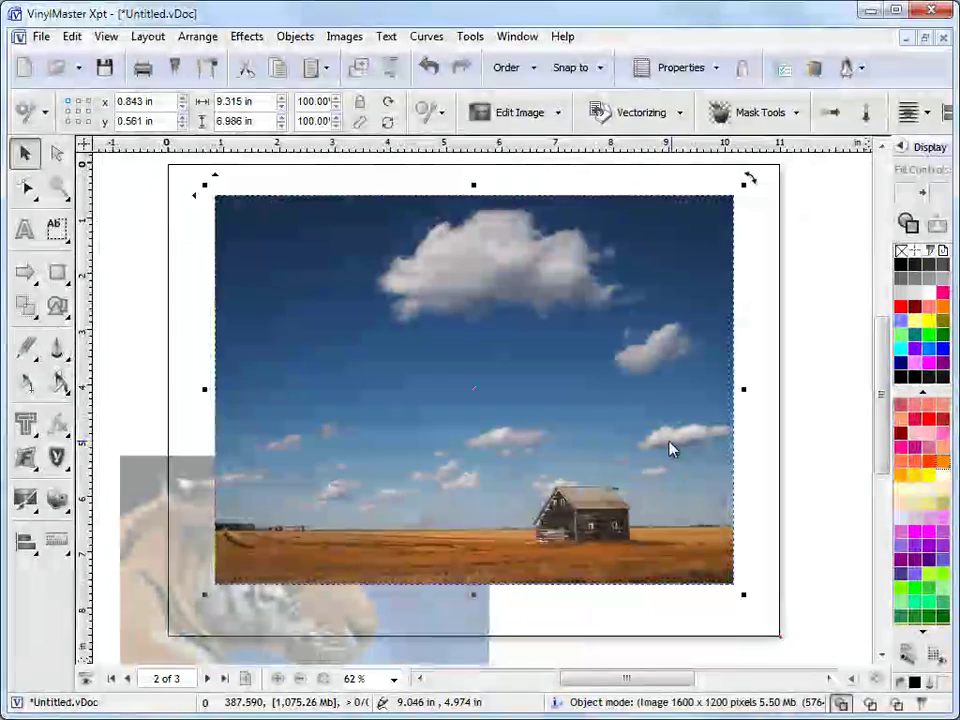
left_click_drag(178, 531, 196, 345)
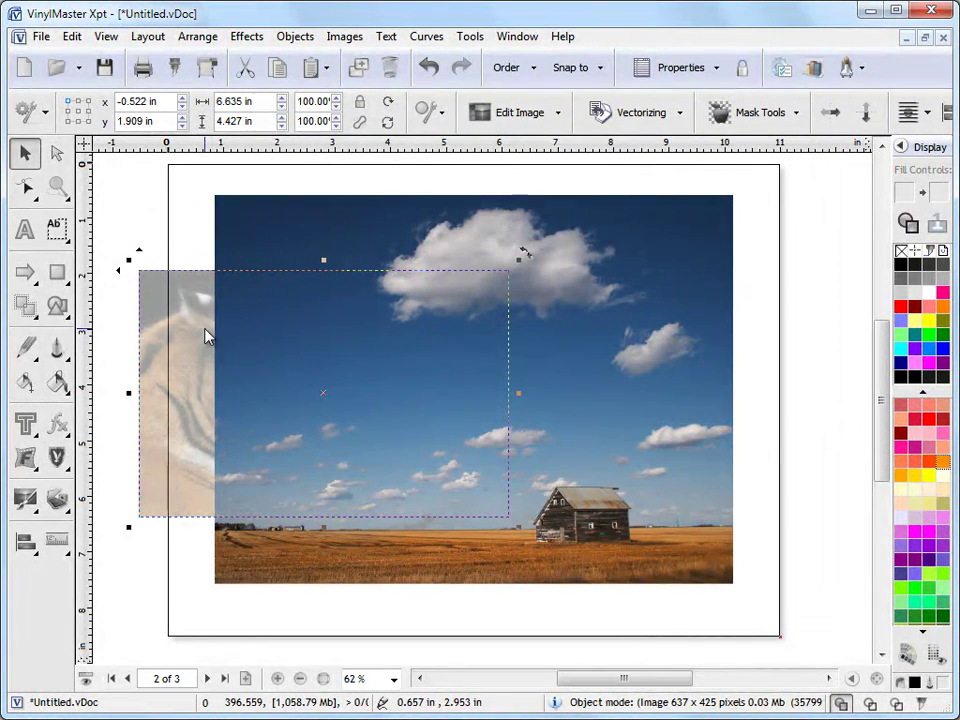
Bring the tiger photo in front of the farm photo and move it up-right over the sky
left_click(508, 67)
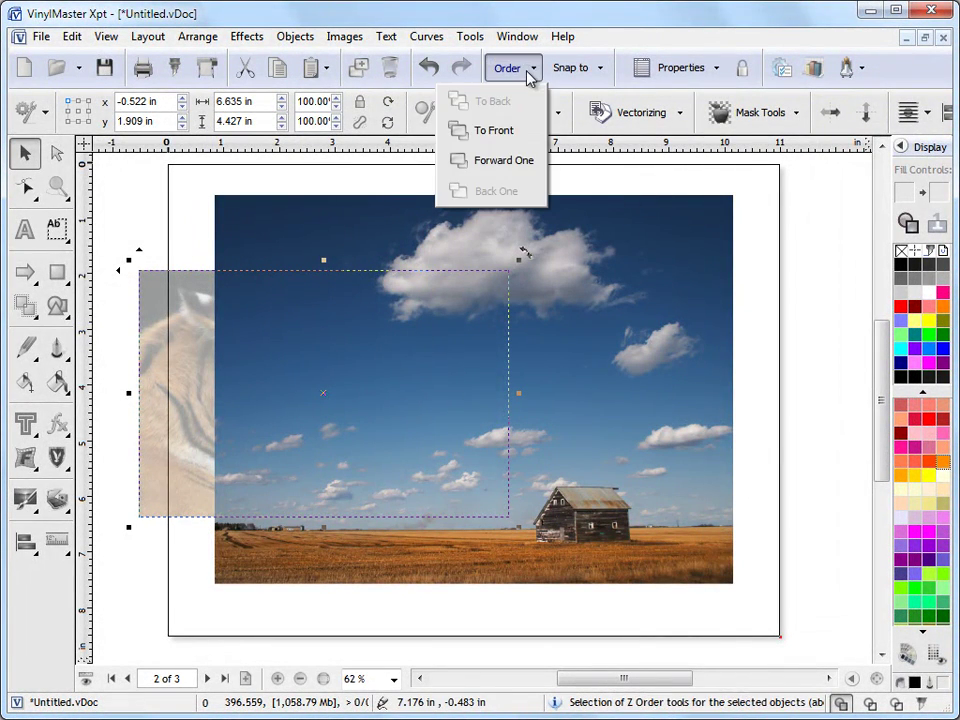
left_click(494, 130)
left_click_drag(391, 388, 424, 349)
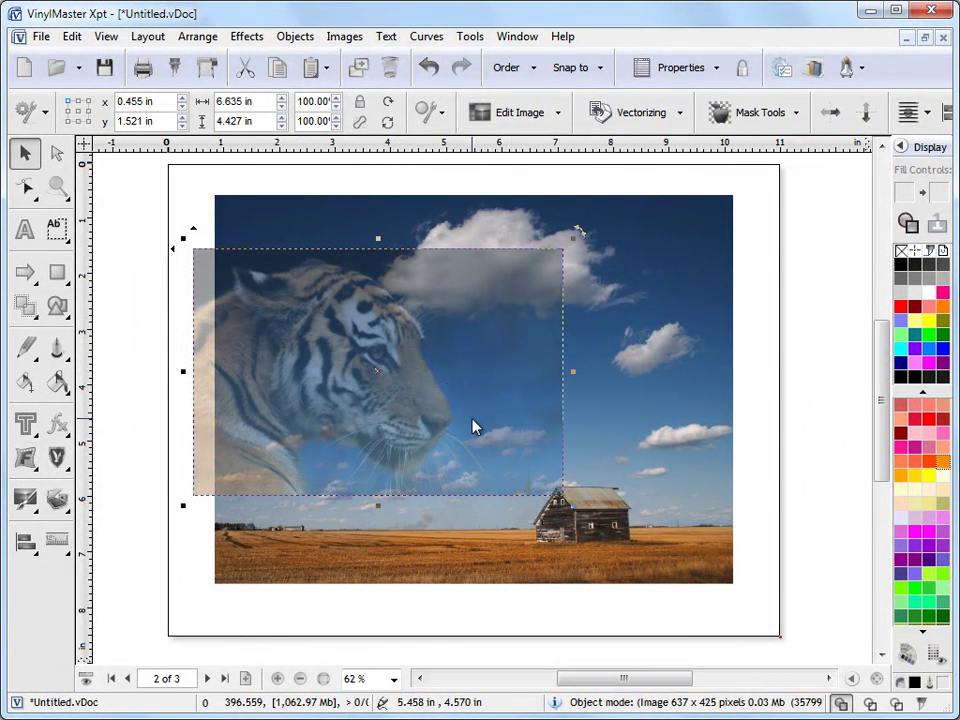
left_click_drag(366, 397, 470, 360)
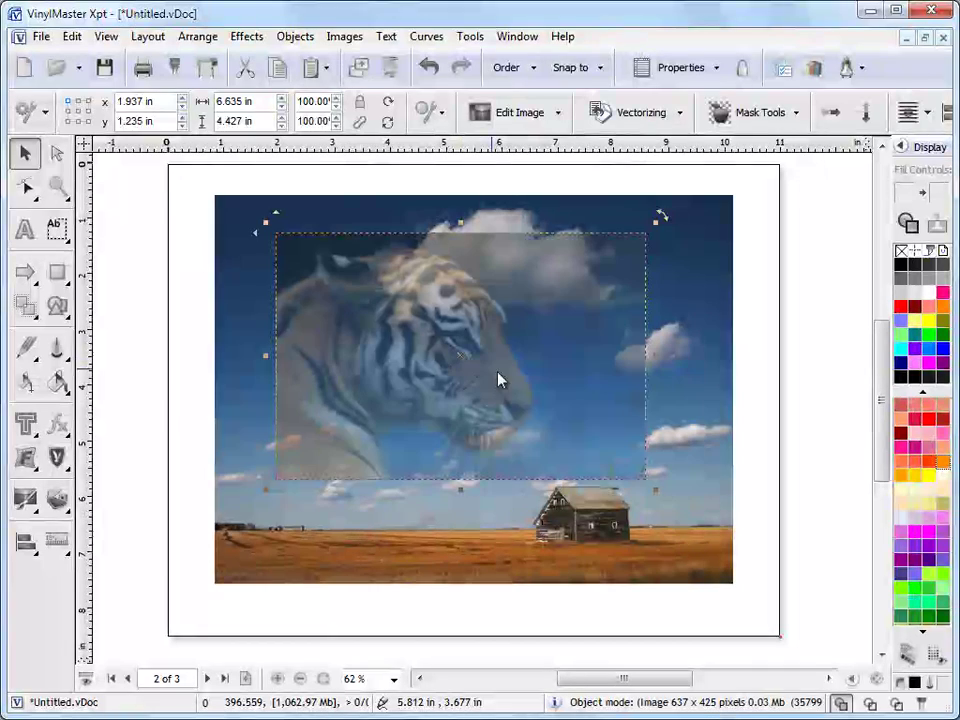
Align the tiger to the farm photo's top and right edges, then enlarge it toward the lower left
left_click(650, 538, "shift")
key("t")
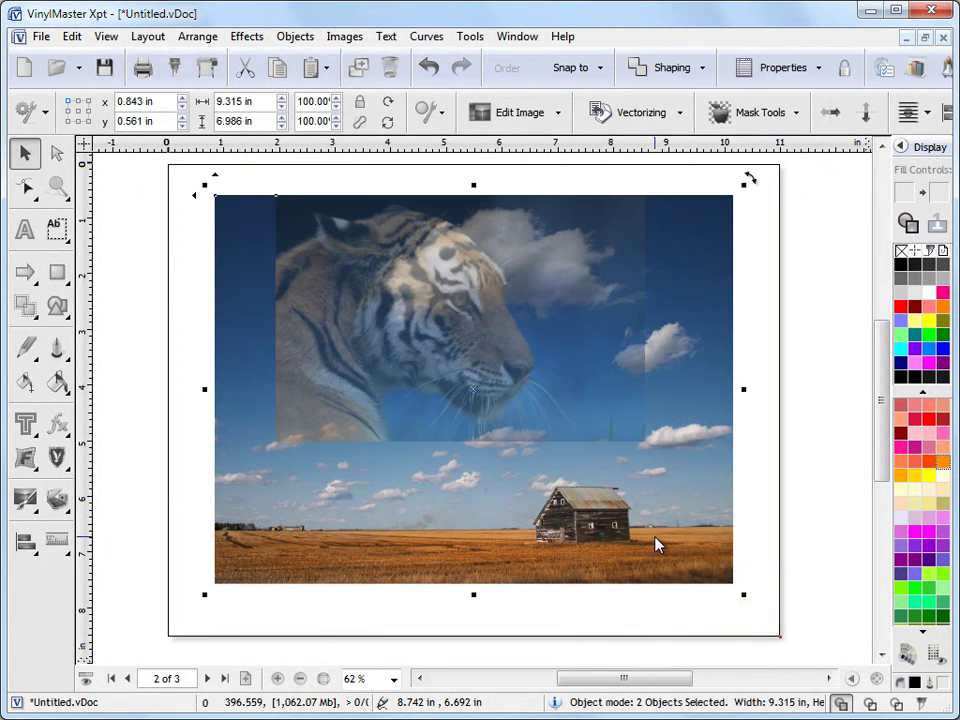
key("r")
left_click(740, 362)
left_click(559, 364)
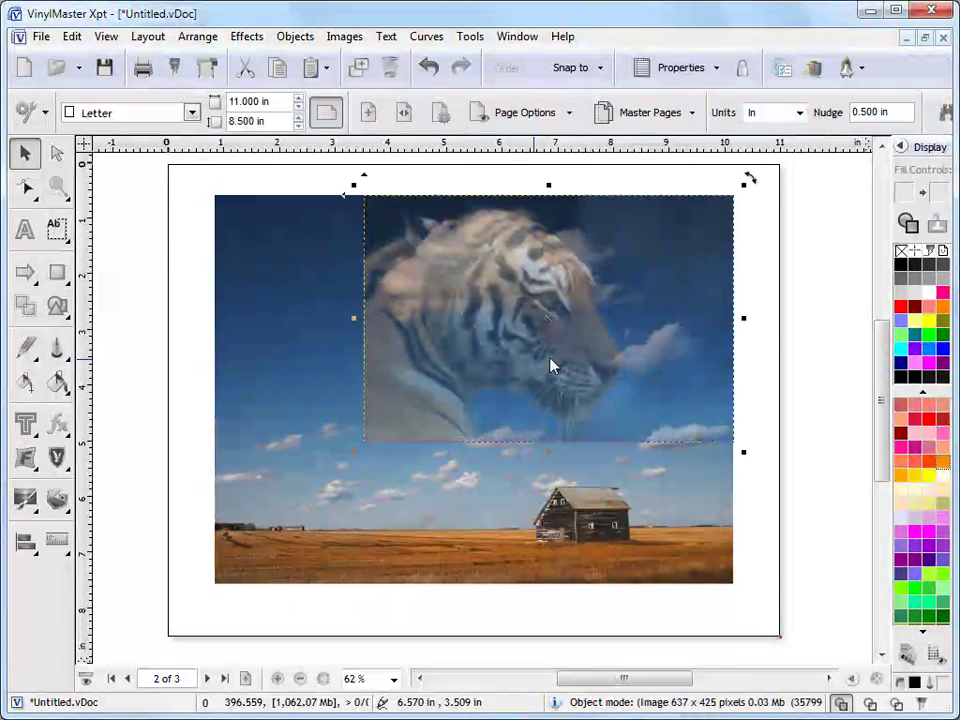
left_click_drag(349, 450, 135, 571)
Reposition the tiger image and stretch its right and bottom edges to about 10.611 x 7.188 in
left_click(780, 398)
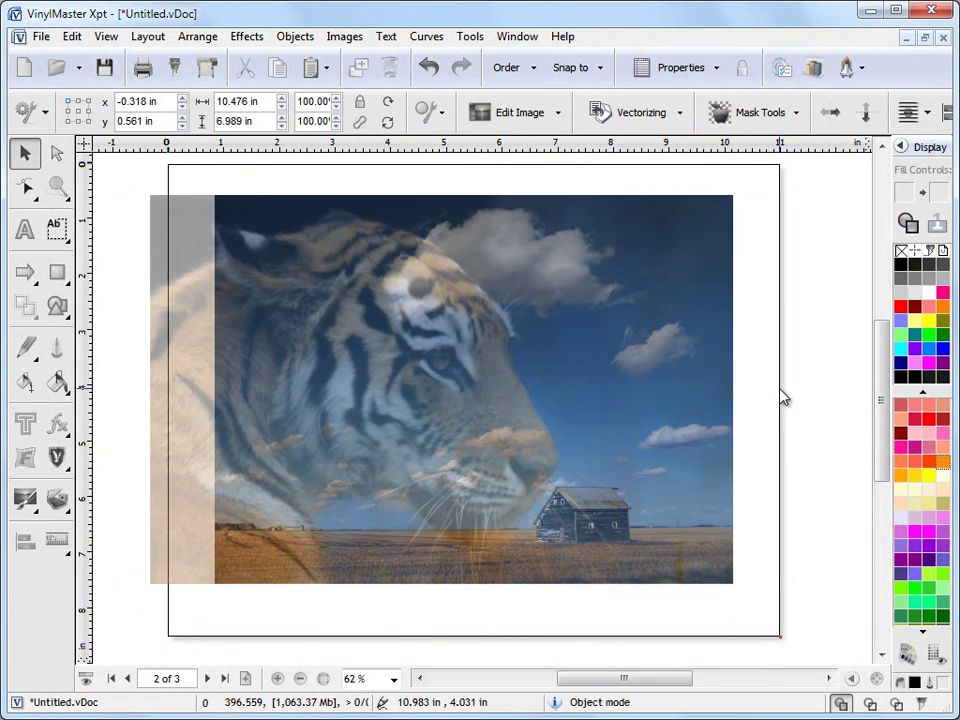
left_click(190, 340)
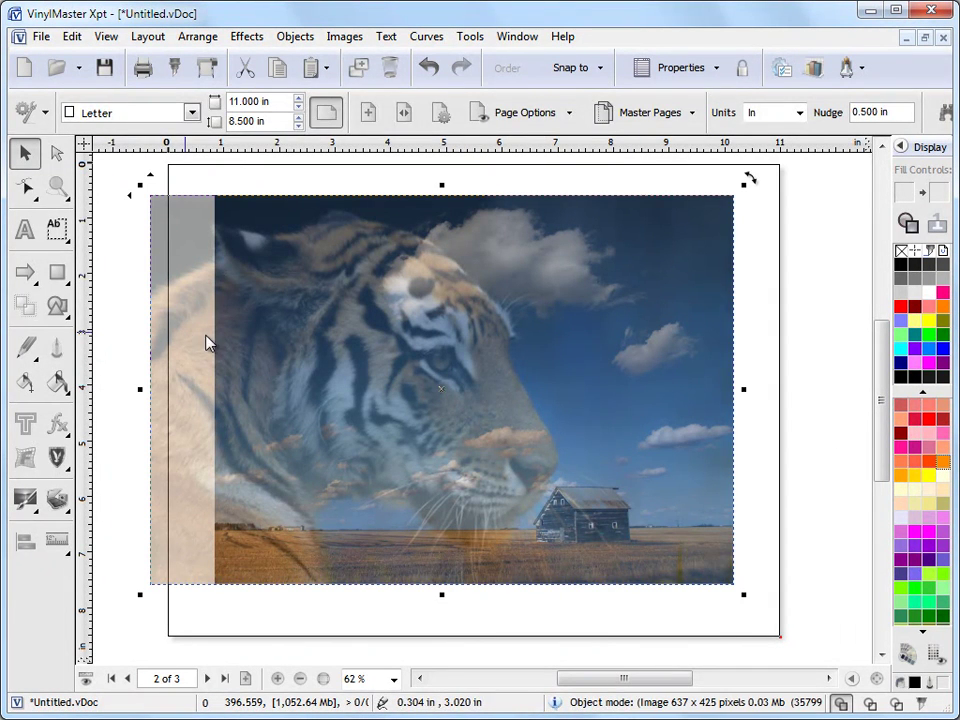
left_click_drag(133, 193, 154, 199)
left_click(818, 545)
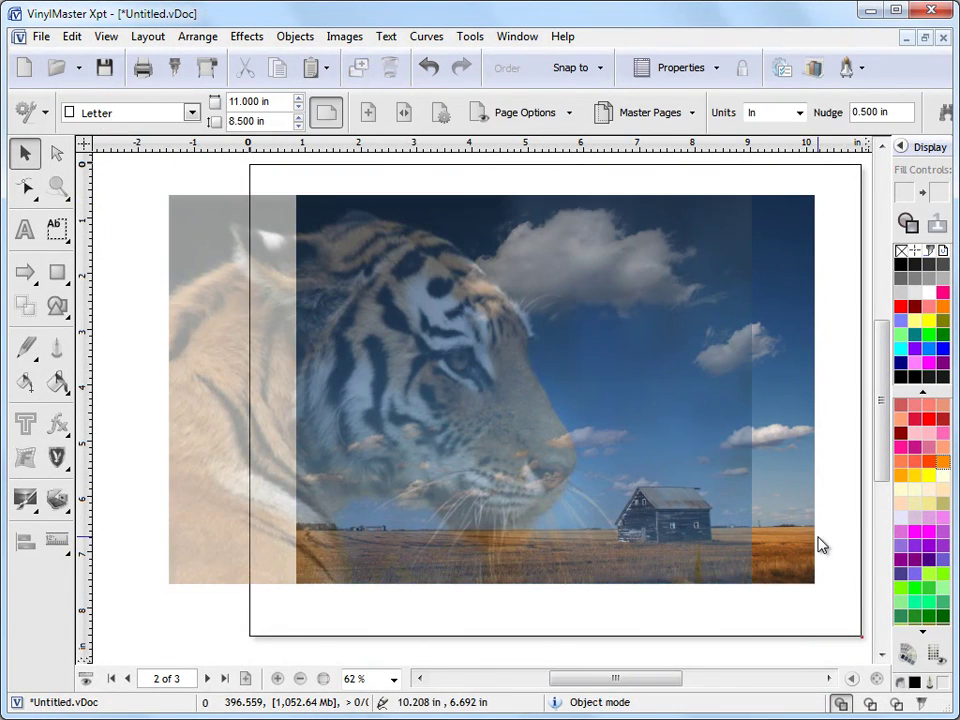
left_click(231, 298)
left_click_drag(174, 206, 184, 206)
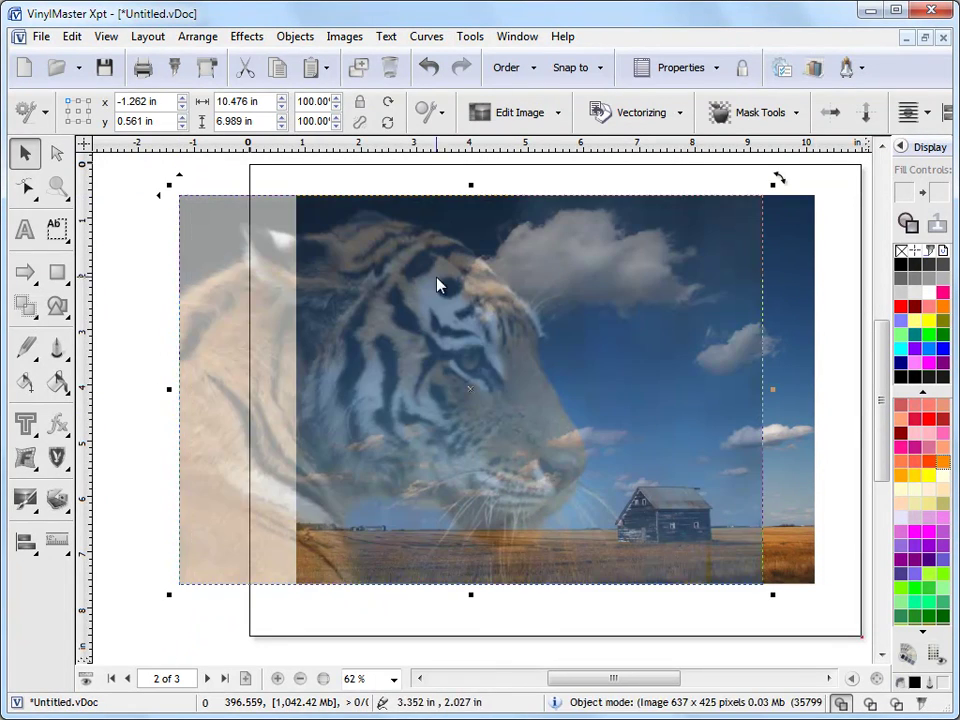
left_click_drag(774, 391, 829, 391)
left_click_drag(498, 594, 508, 641)
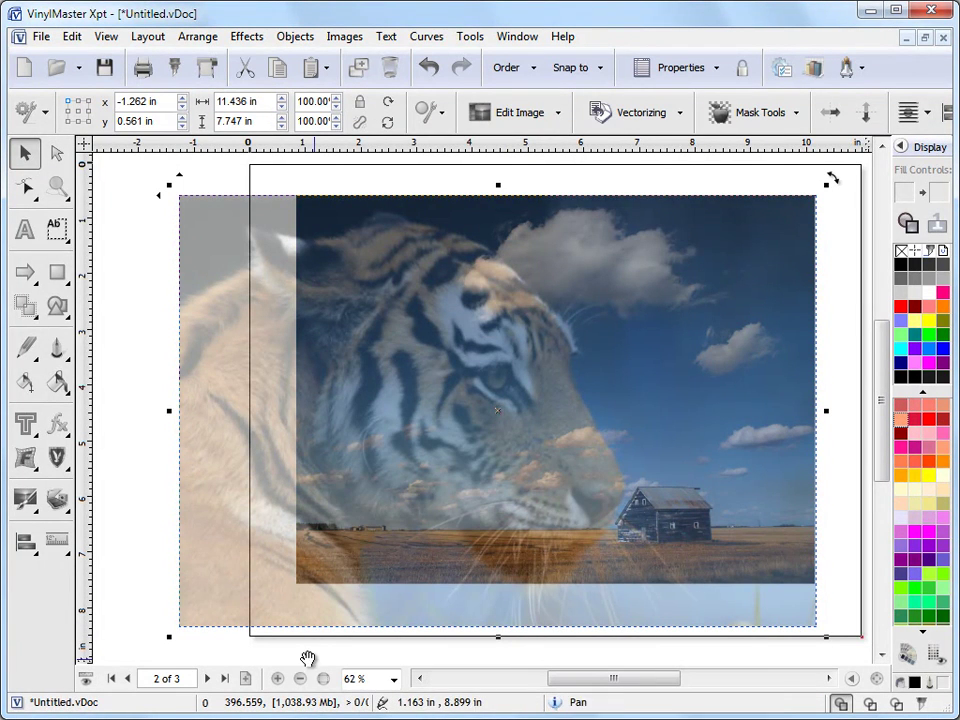
left_click_drag(168, 636, 222, 605)
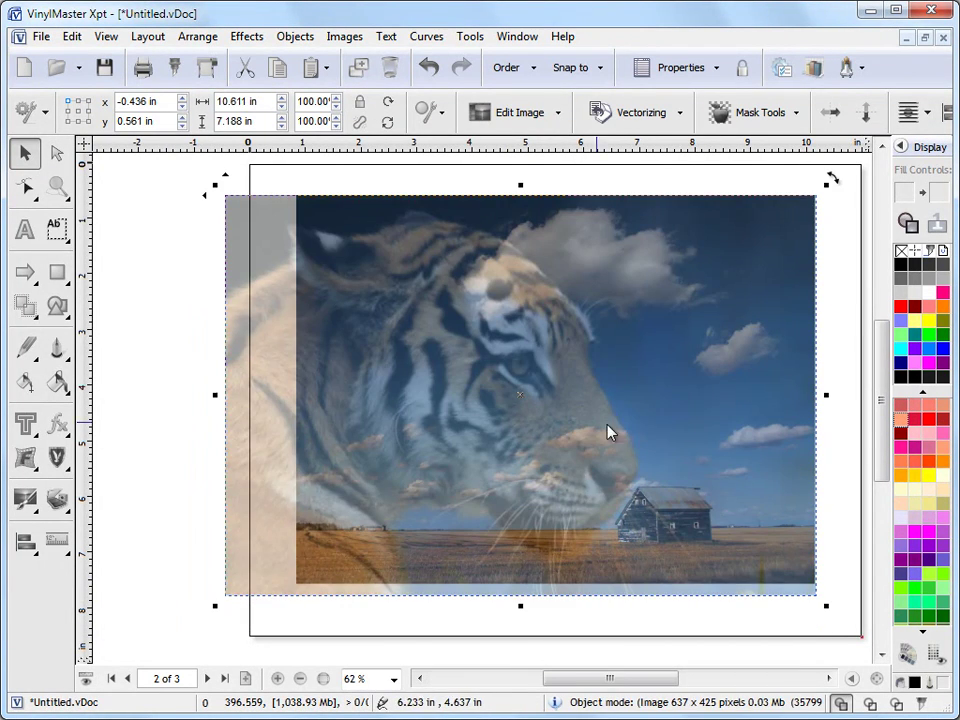
Raise the tiger image's transparency in Set Transparency so the clouds and barn show through
left_click(840, 426)
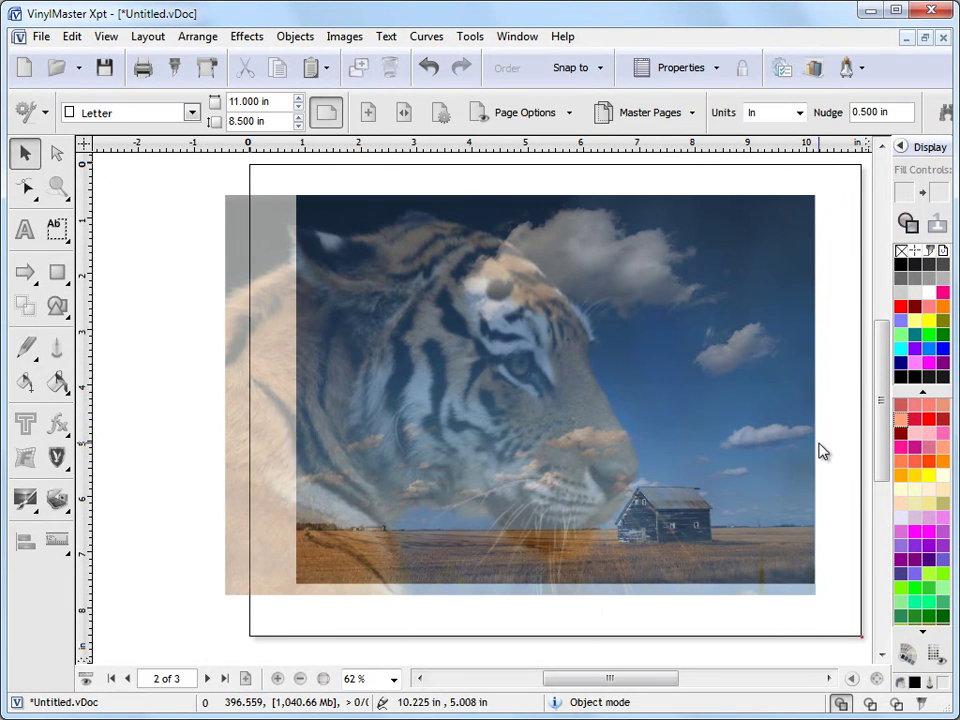
left_click(529, 401)
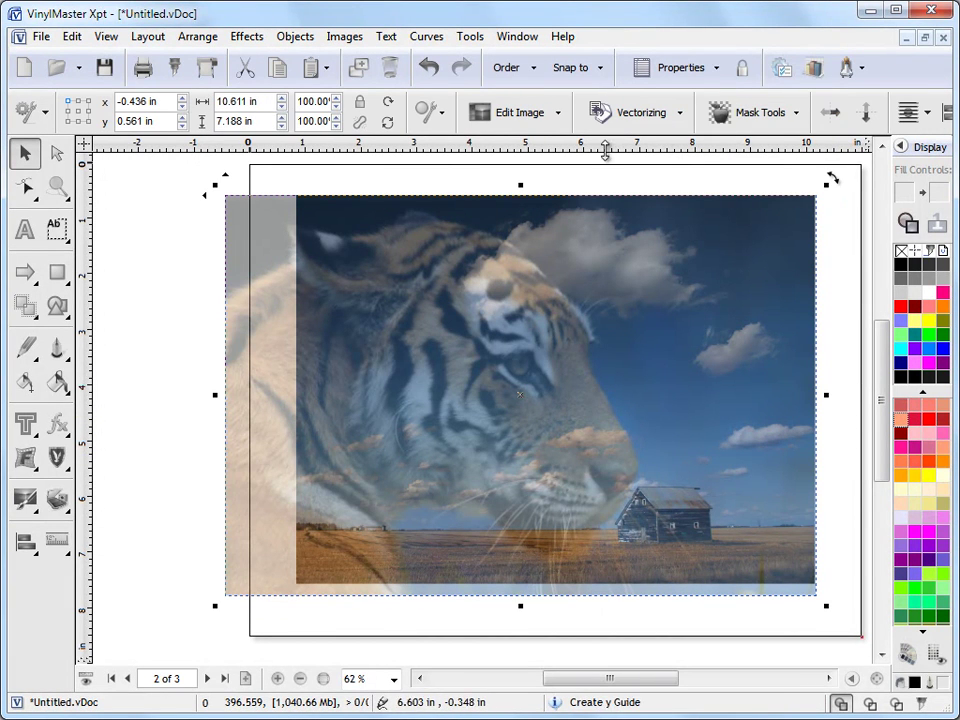
left_click(770, 114)
mouse_move(776, 242)
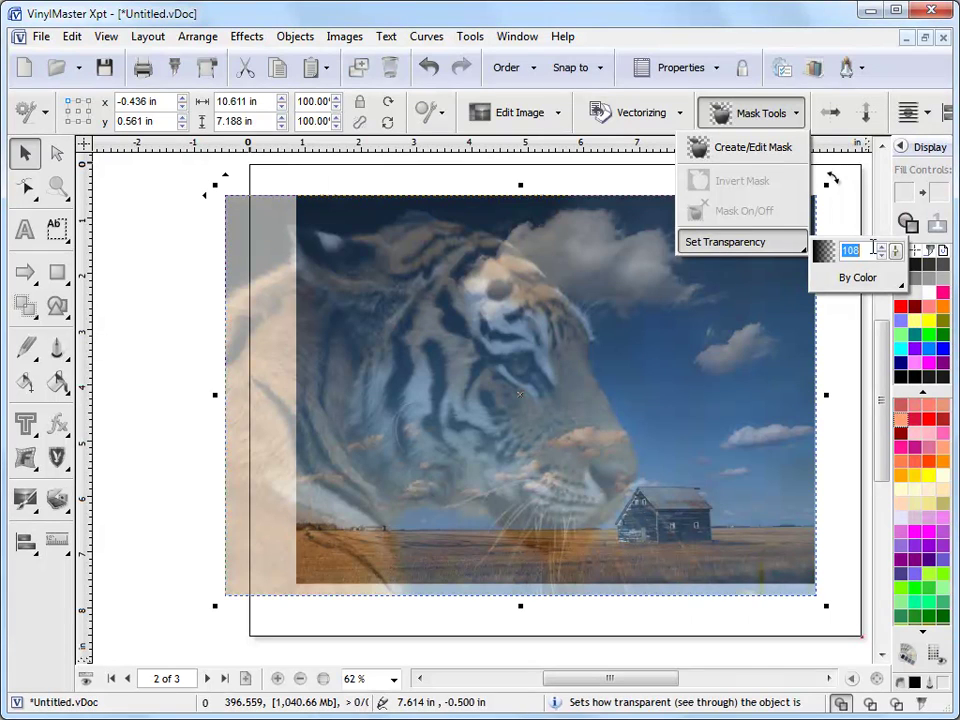
left_click(895, 251)
left_click_drag(895, 262, 896, 274)
key("Return")
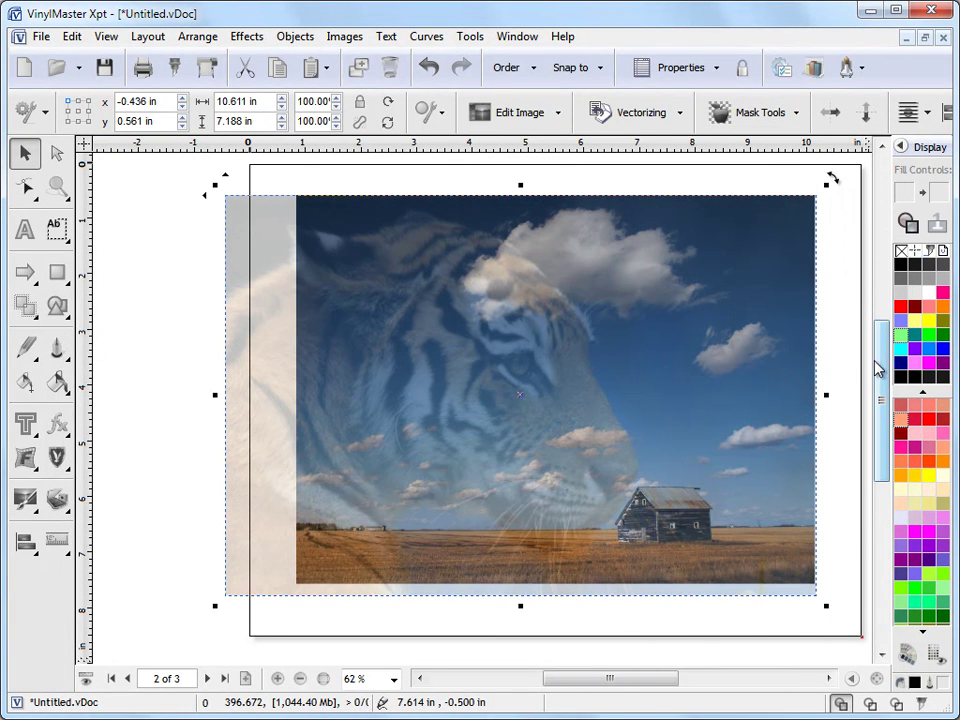
left_click(845, 518)
left_click_drag(606, 679, 614, 679)
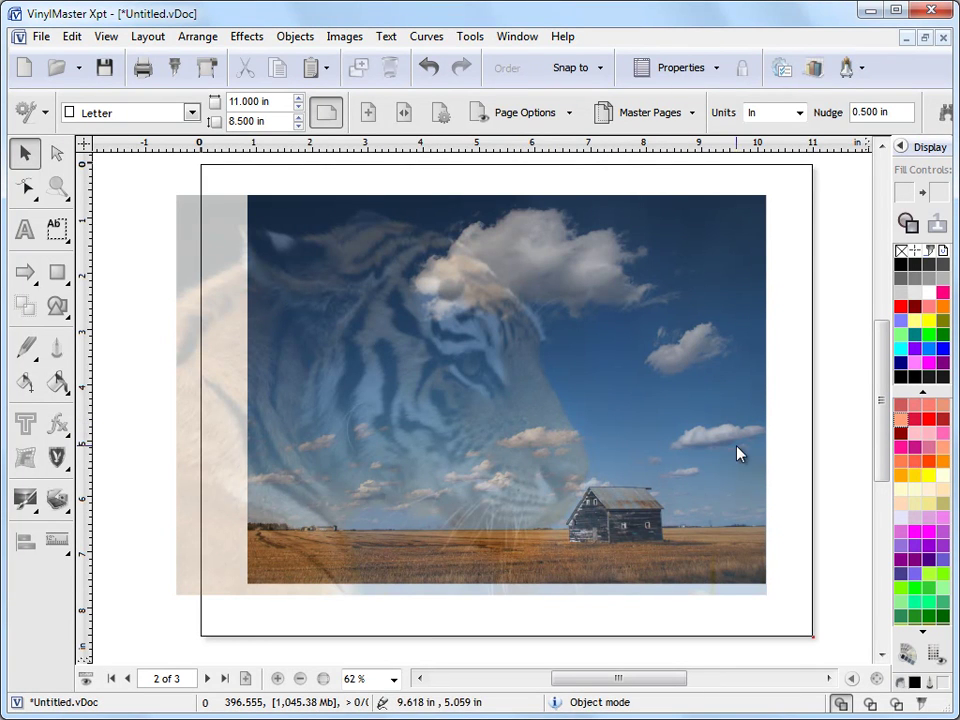
Convert both selected images to one 1019 x 691 bitmap at resolution 96 with a solid background
scroll(738, 454, "down", 1)
left_click_drag(185, 193, 790, 616)
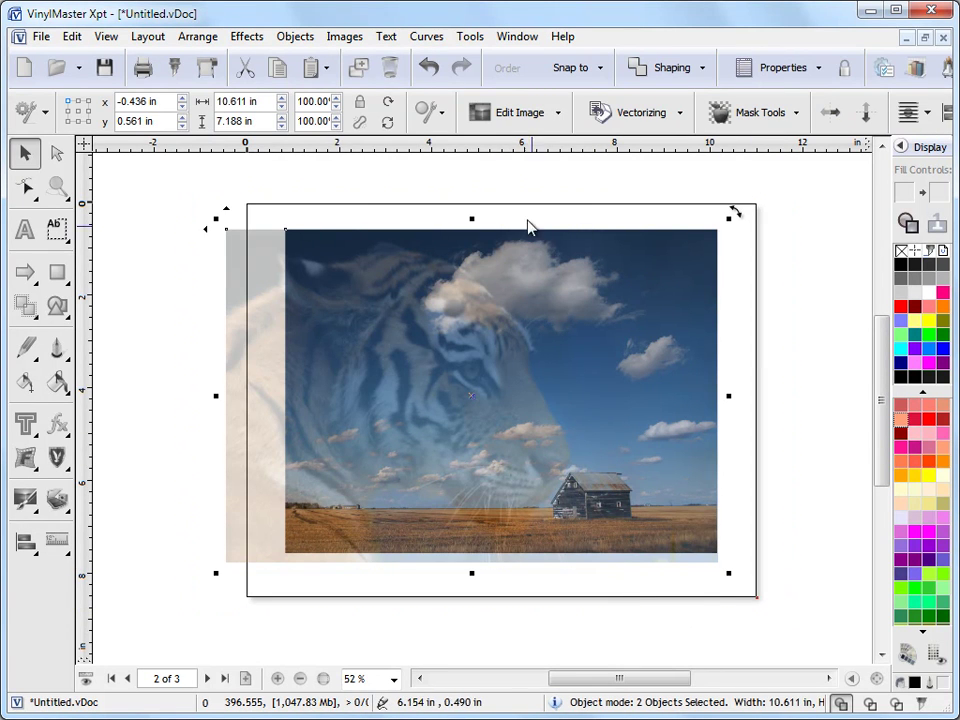
left_click(345, 37)
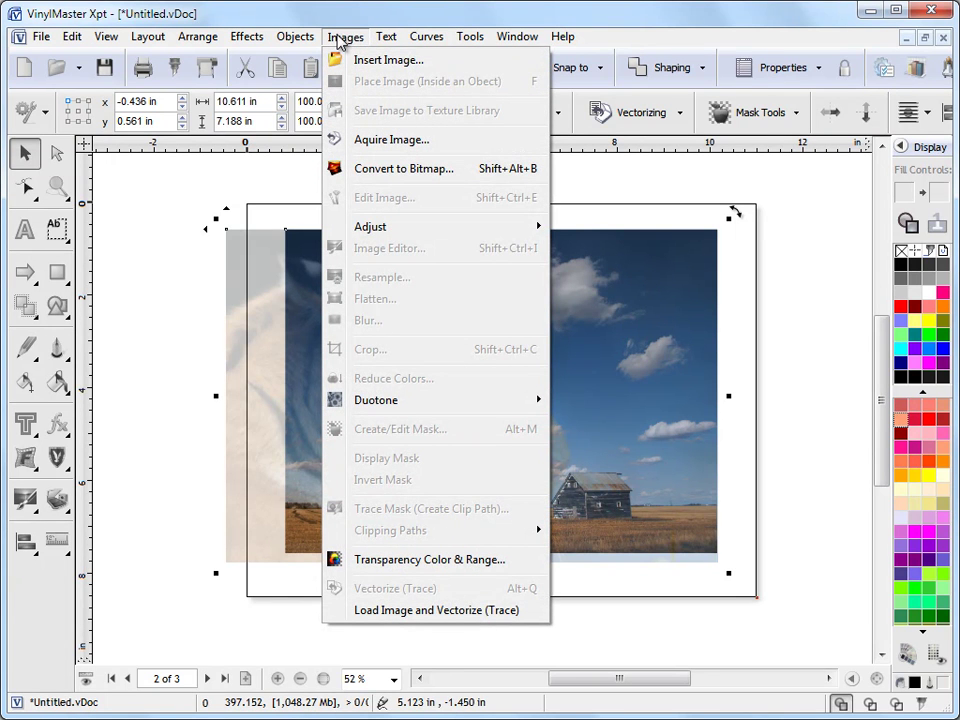
left_click(403, 172)
double_click(677, 351)
type("96")
left_click(718, 397)
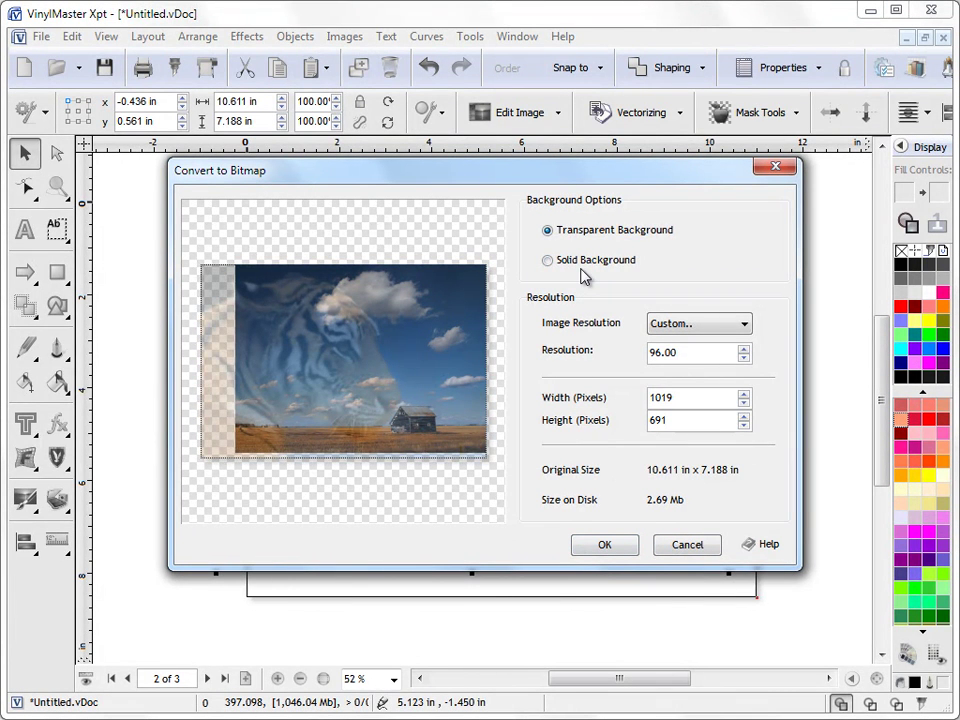
left_click(548, 260)
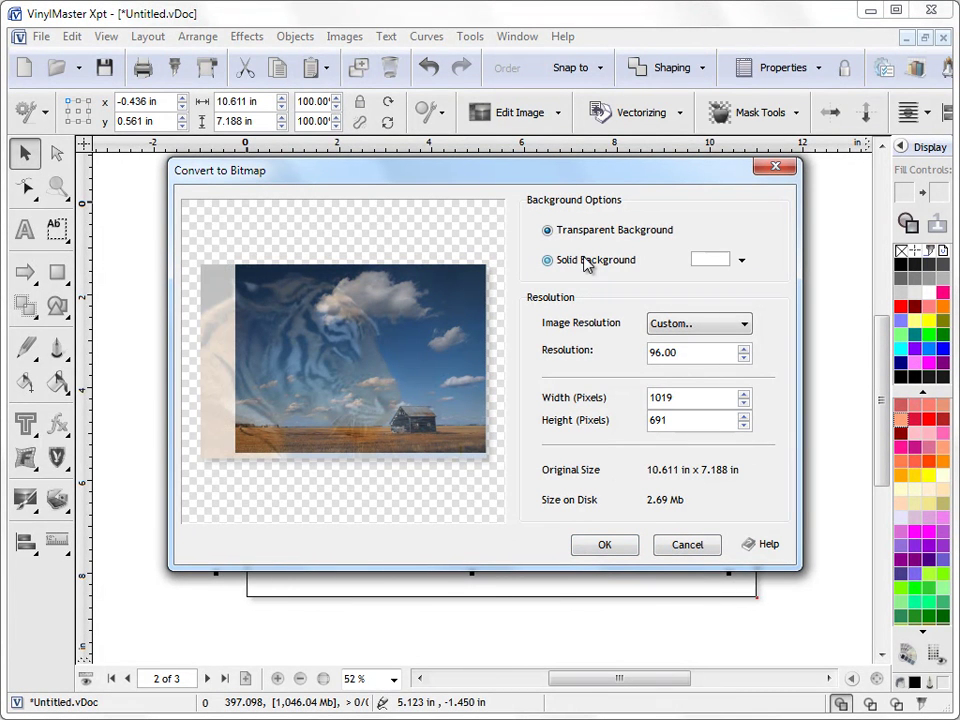
left_click(604, 545)
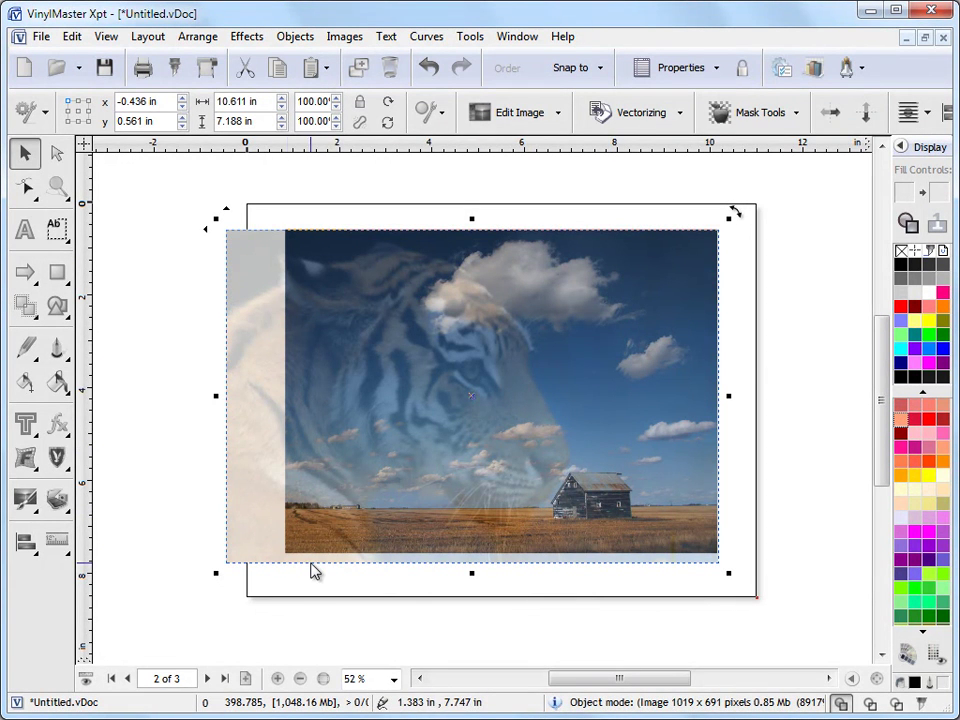
Crop 125 pixels from the left and 20 from the bottom, leaving an 894 x 671 bitmap
left_click(357, 38)
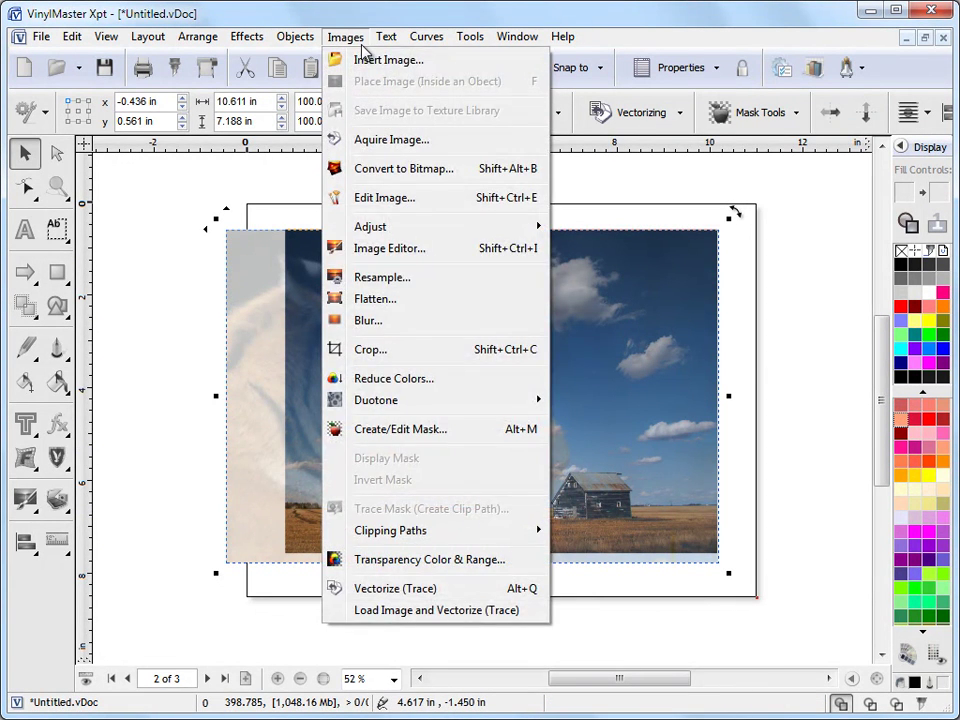
left_click(378, 355)
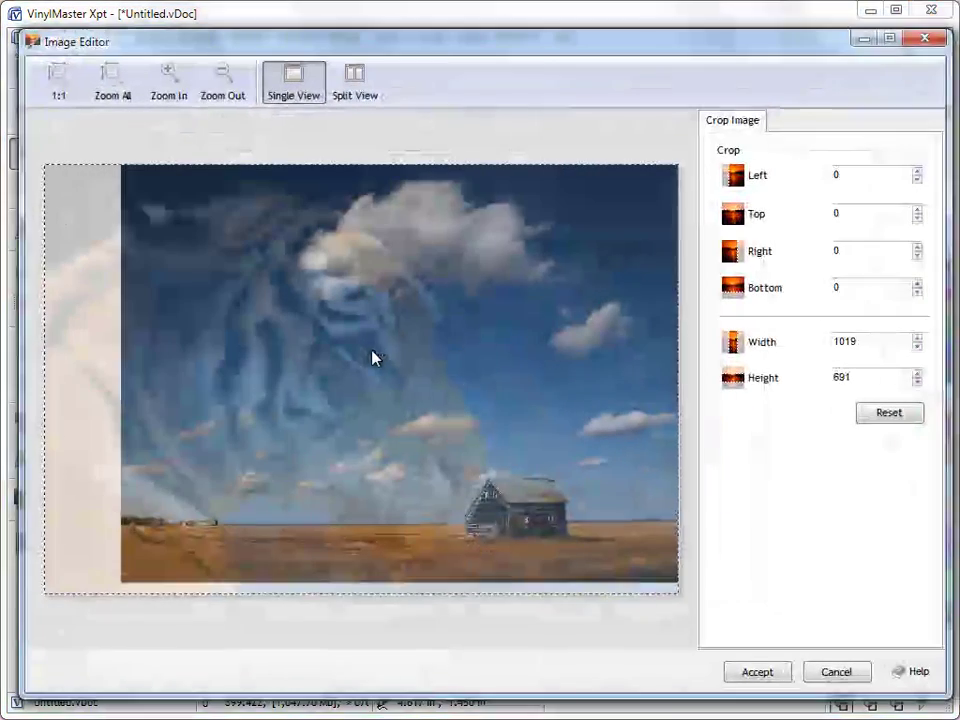
left_click_drag(50, 286, 122, 305)
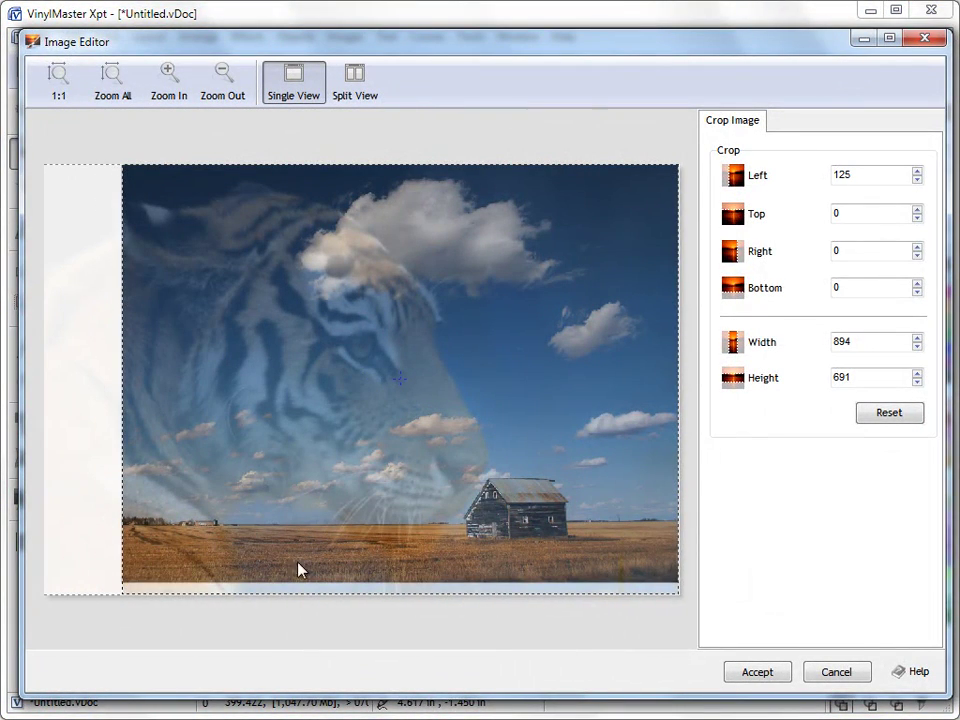
left_click_drag(373, 592, 376, 581)
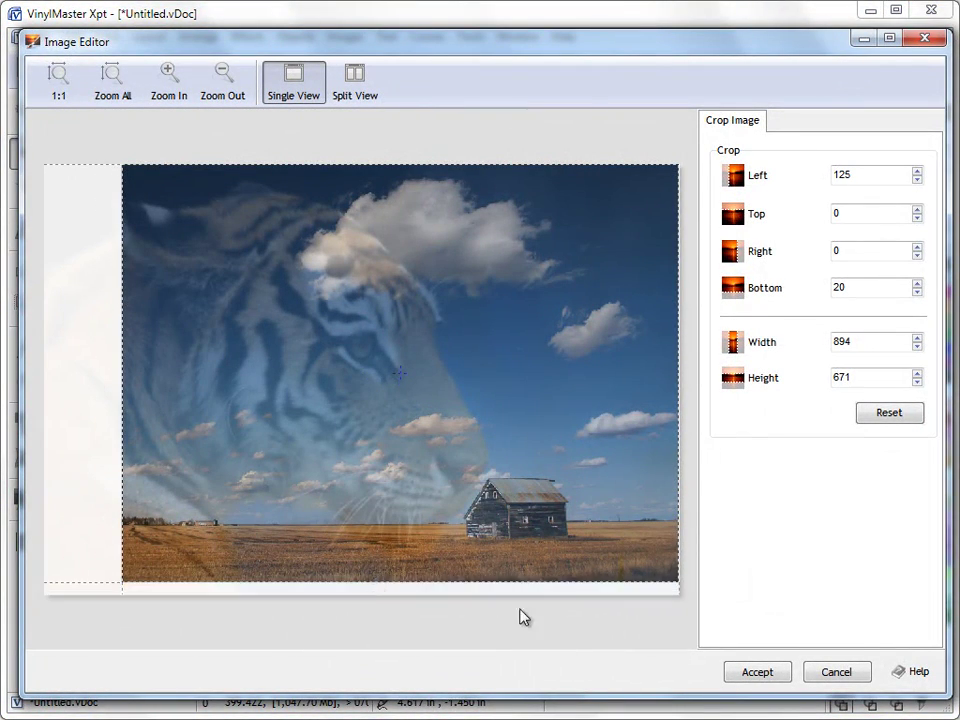
left_click(750, 671)
left_click(744, 465)
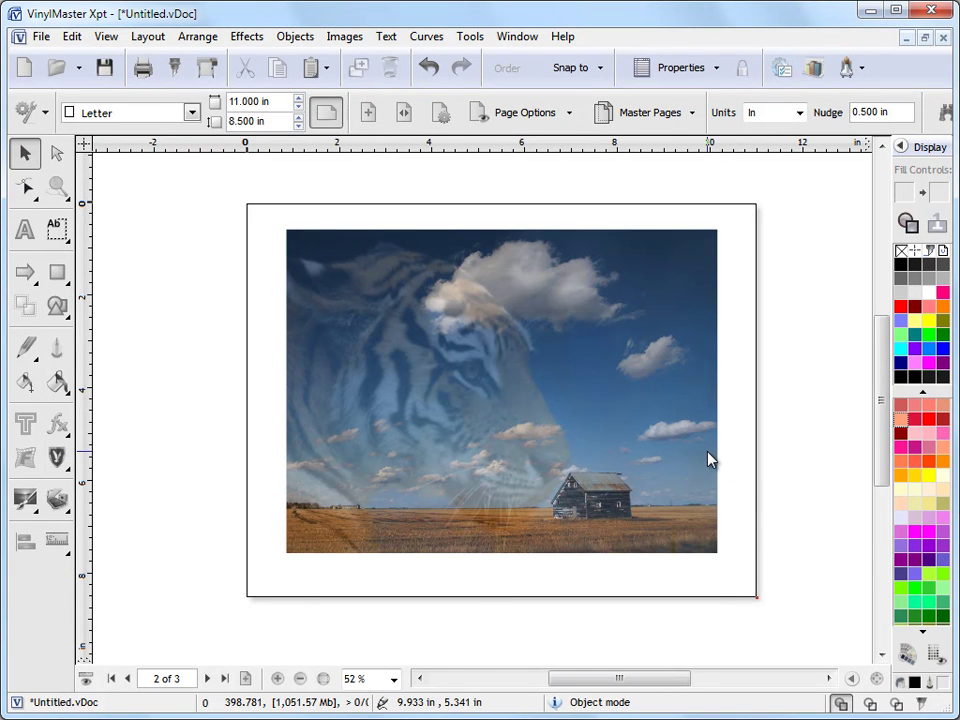
Insert 05fox.jpg at about 9.36 × 7.02 in and nudge it slightly right
left_click(344, 36)
left_click(366, 60)
left_click(345, 216)
left_click(806, 626)
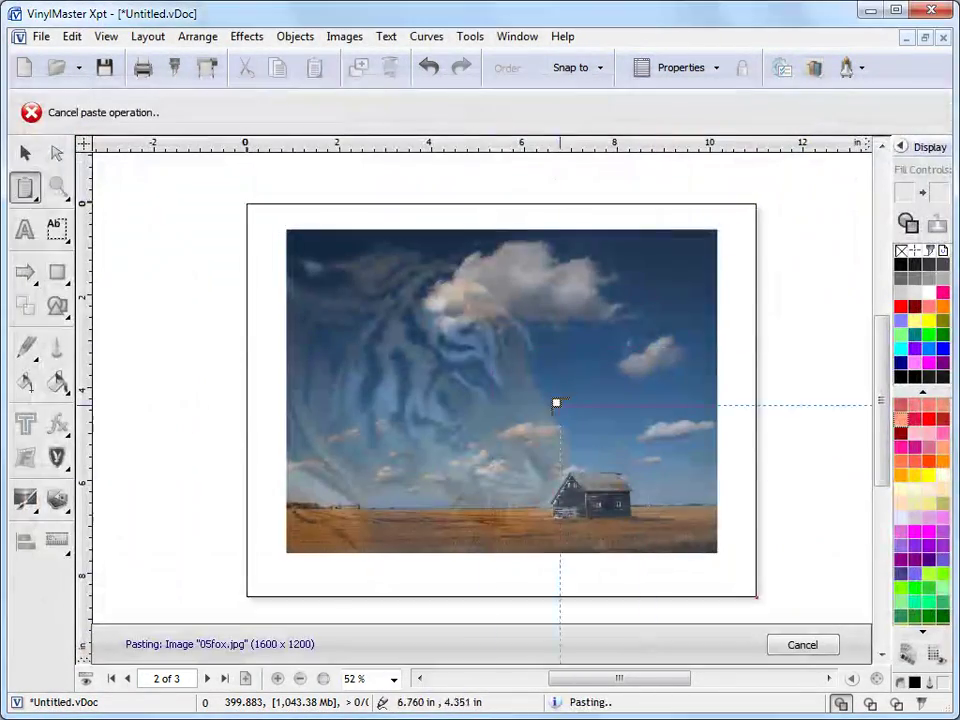
left_click_drag(366, 230, 800, 555)
left_click_drag(728, 448, 748, 456)
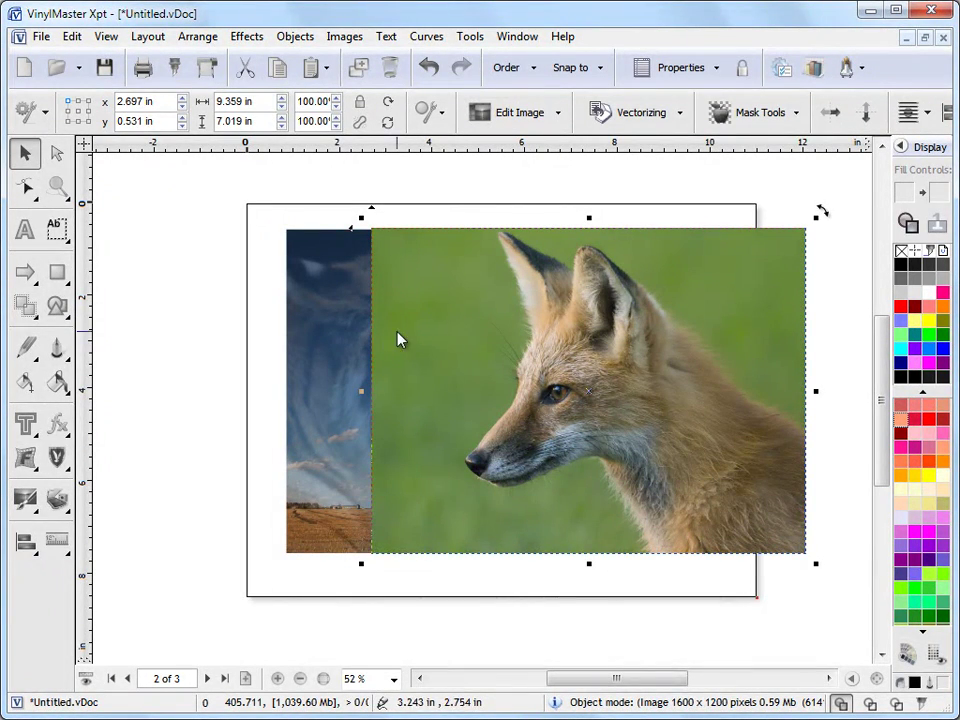
Open the fox photo in the Mask Editor with the fill-by-colour tool selected
left_click(752, 112)
left_click(747, 150)
left_click(41, 207)
Fill the green background, side patches, fringe and last specks transparent, then accept the mask
left_click(259, 222)
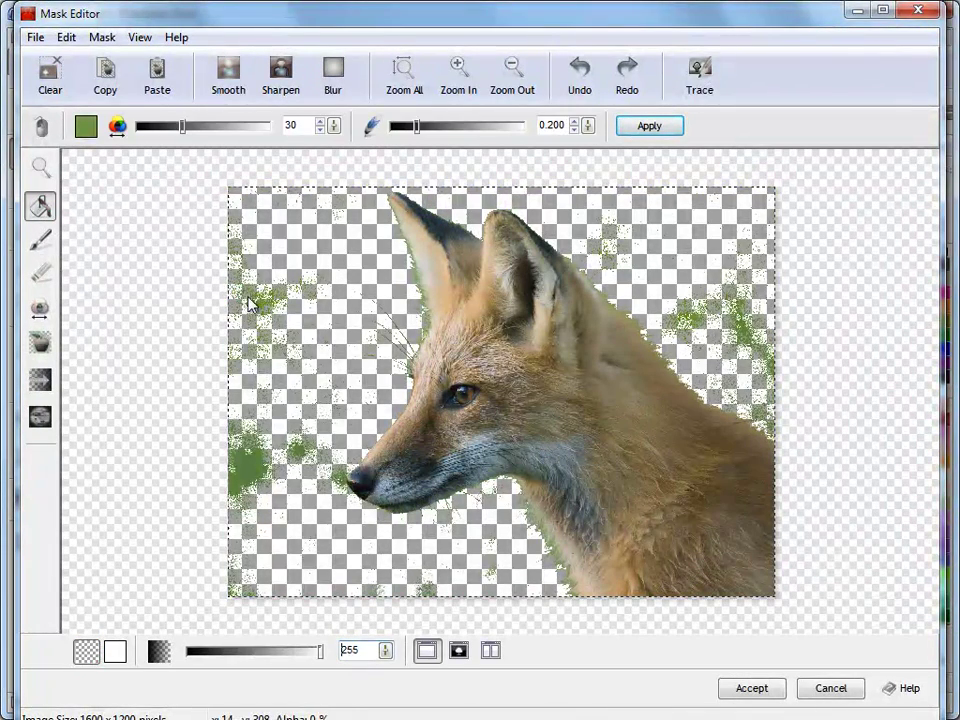
left_click(273, 421)
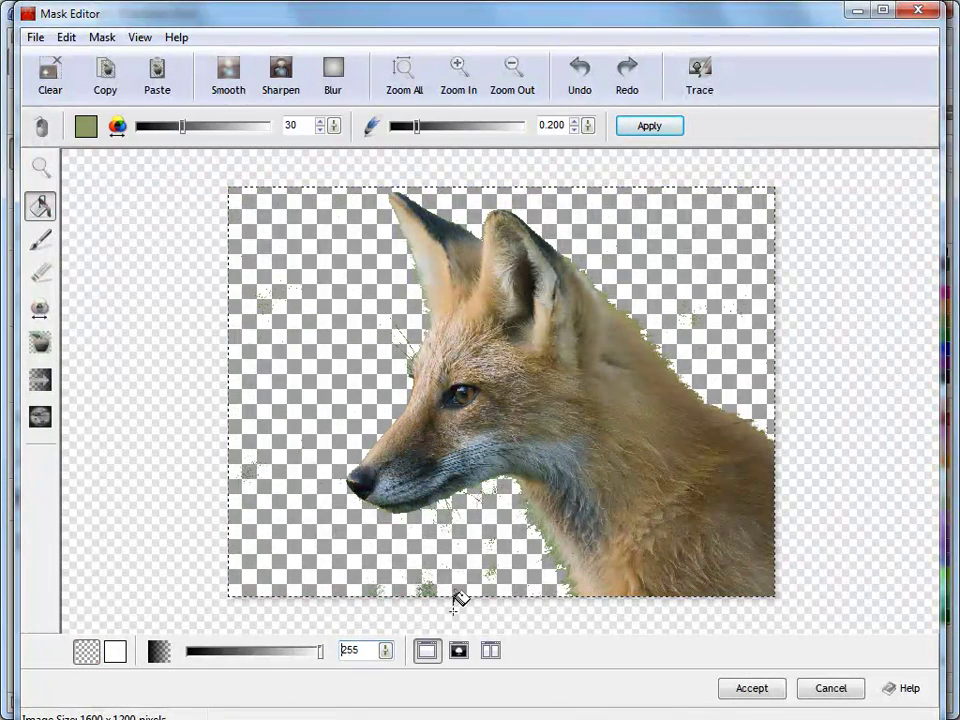
left_click(494, 577)
left_click(431, 566)
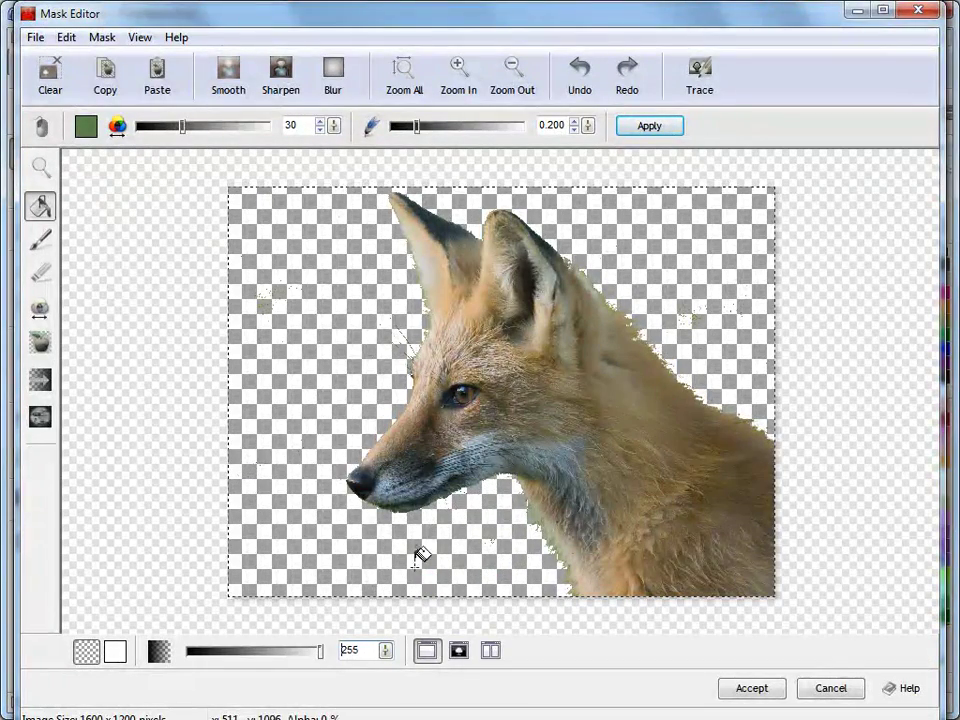
left_click(749, 692)
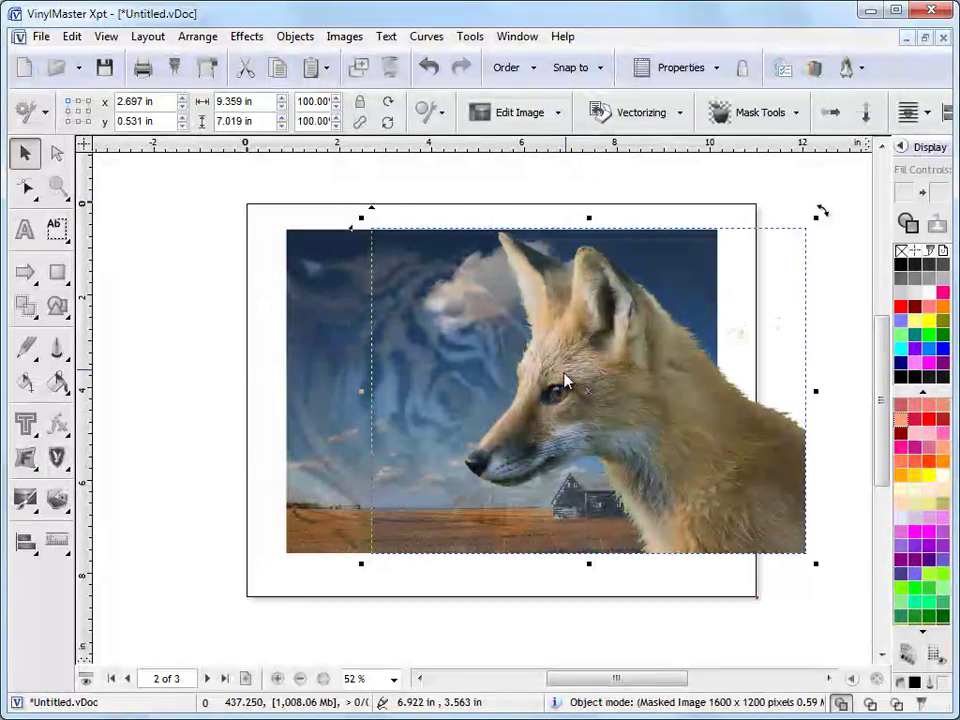
Move the cut-out fox about an inch to the right
left_click_drag(354, 231, 474, 244)
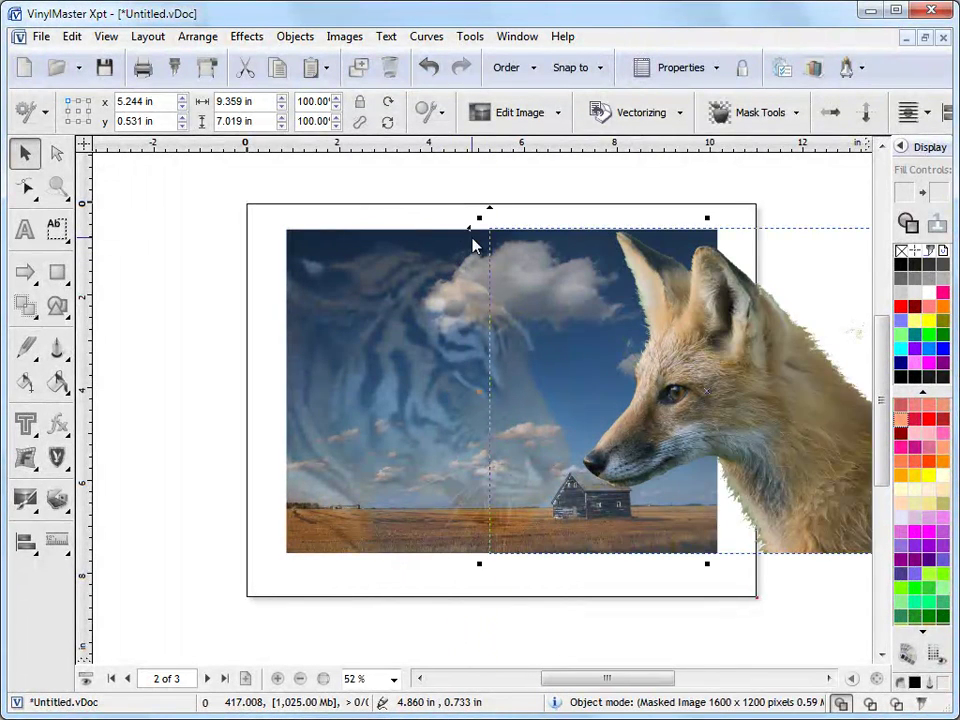
left_click(752, 218)
left_click(738, 302)
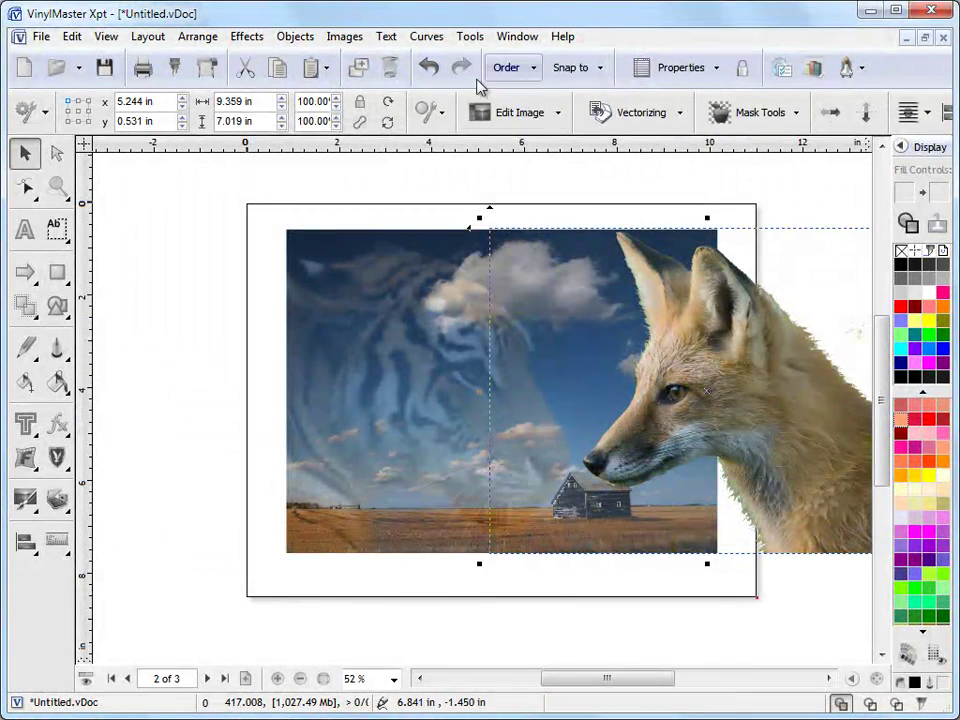
Lower the fox's transparency value from 255 to 120 so it fades into the sky
left_click(364, 42)
left_click(384, 26)
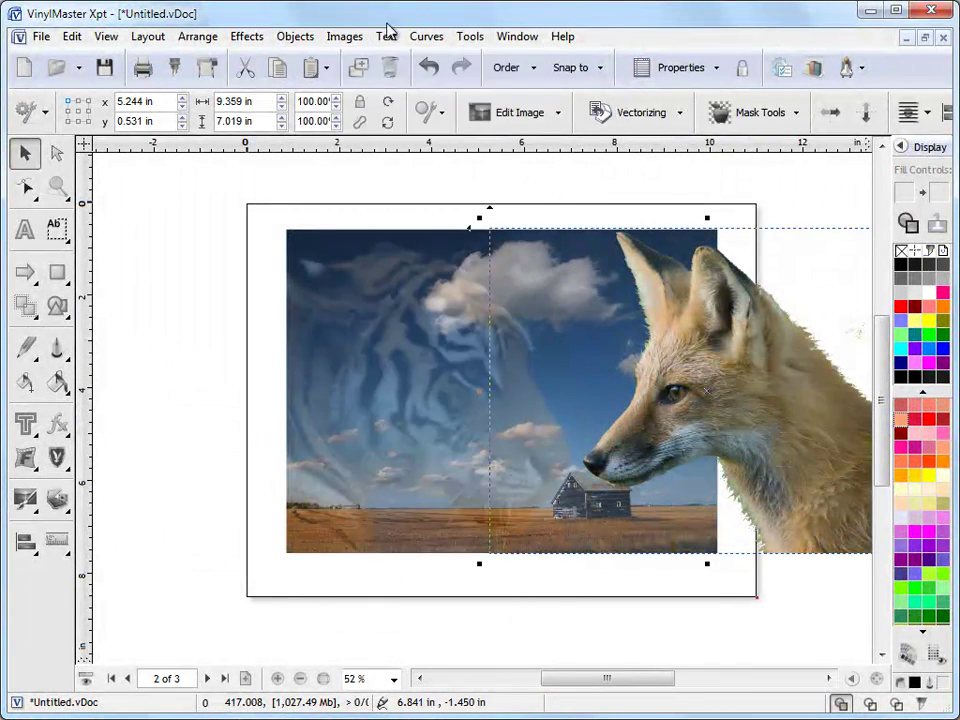
left_click(745, 116)
mouse_move(757, 252)
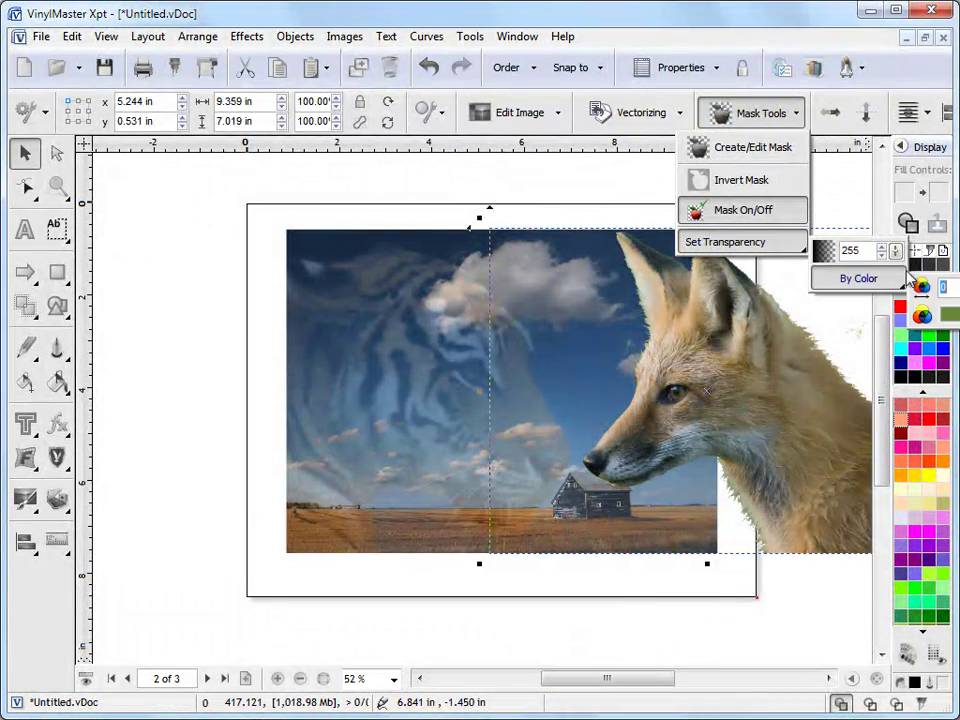
left_click_drag(895, 251, 916, 340)
left_click(761, 199)
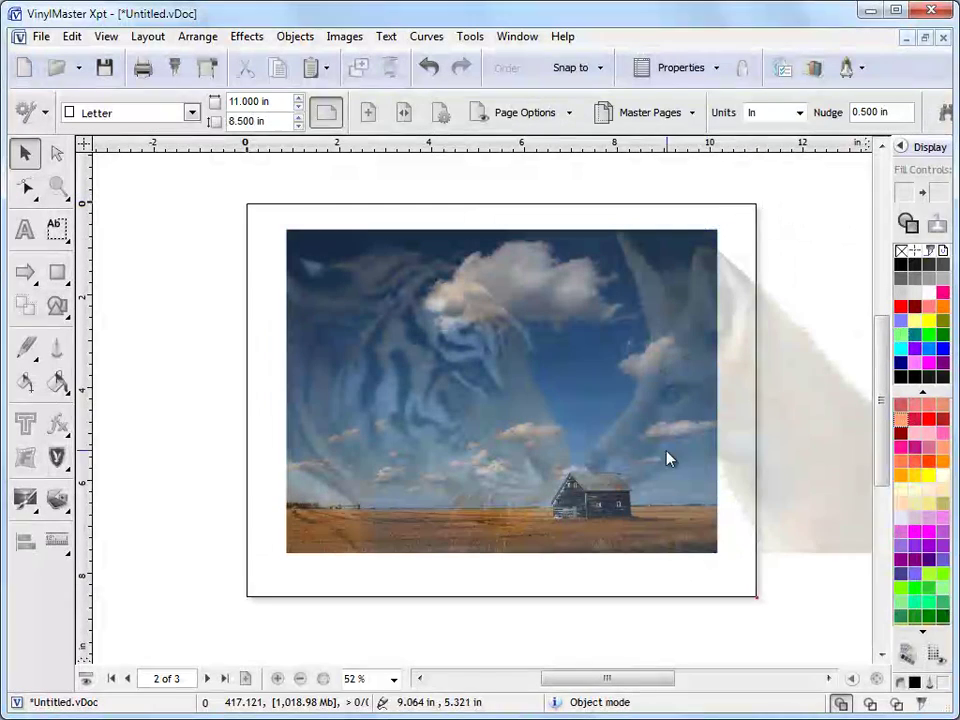
Convert the sky and fox images into one bitmap 1319 pixels wide
mouse_move(632, 681)
left_mouse_down()
mouse_move(660, 681)
mouse_move(650, 681)
left_mouse_up()
left_click_drag(152, 213, 829, 604)
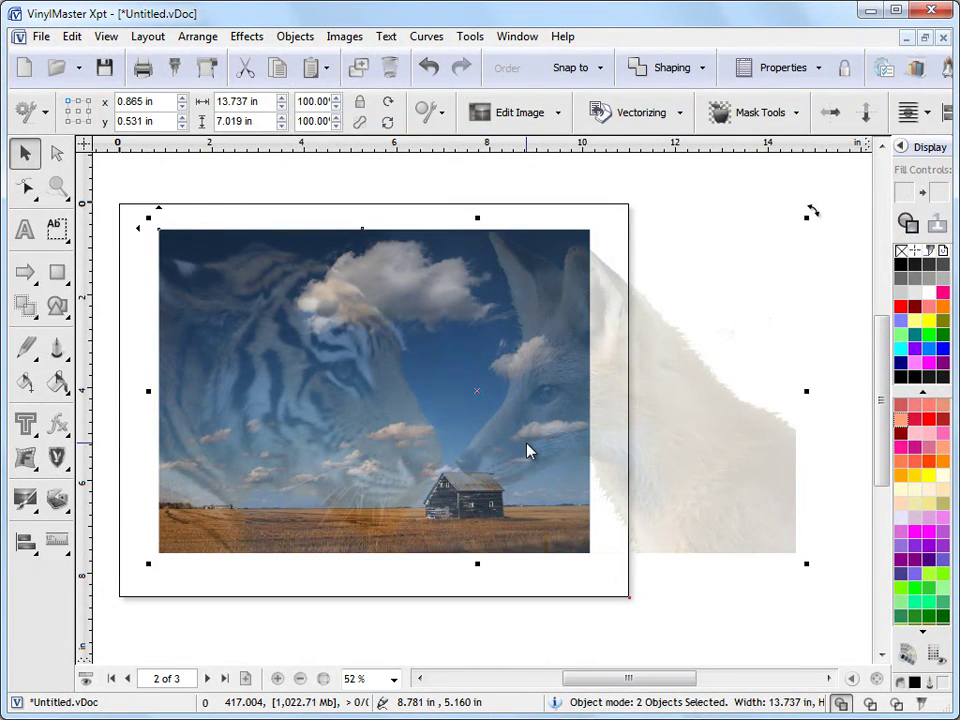
left_click(352, 38)
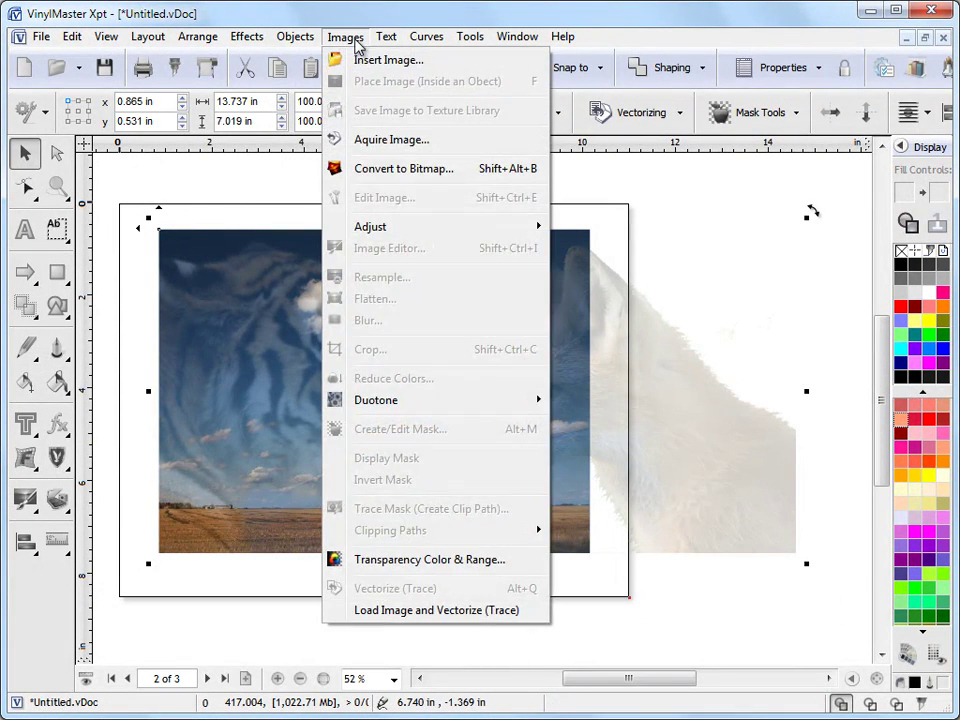
left_click(390, 170)
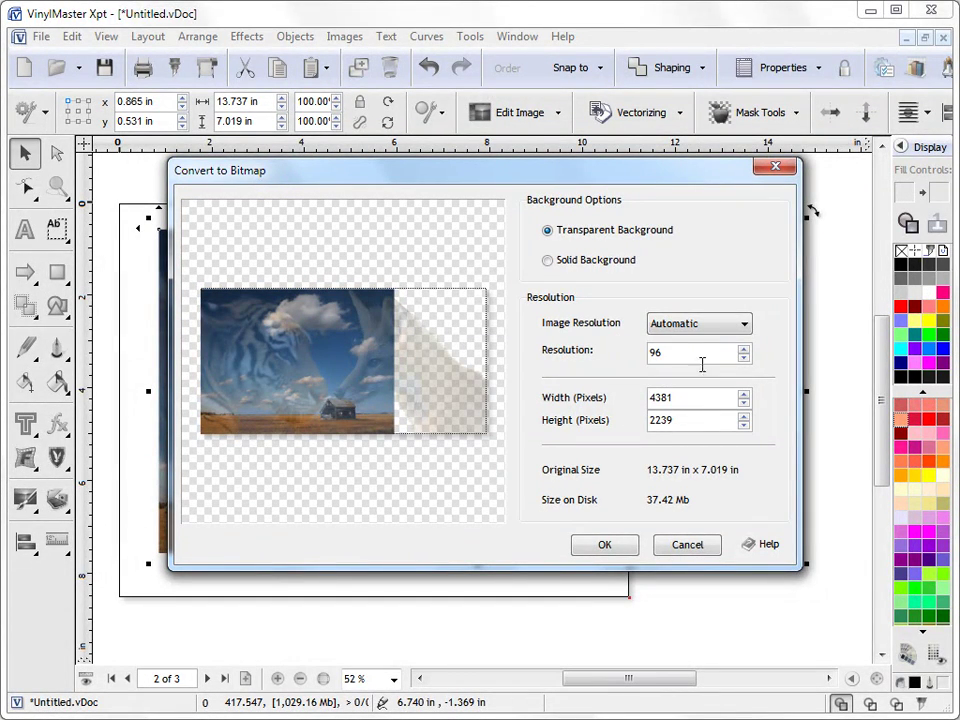
double_click(695, 398)
type("1319")
left_click(605, 545)
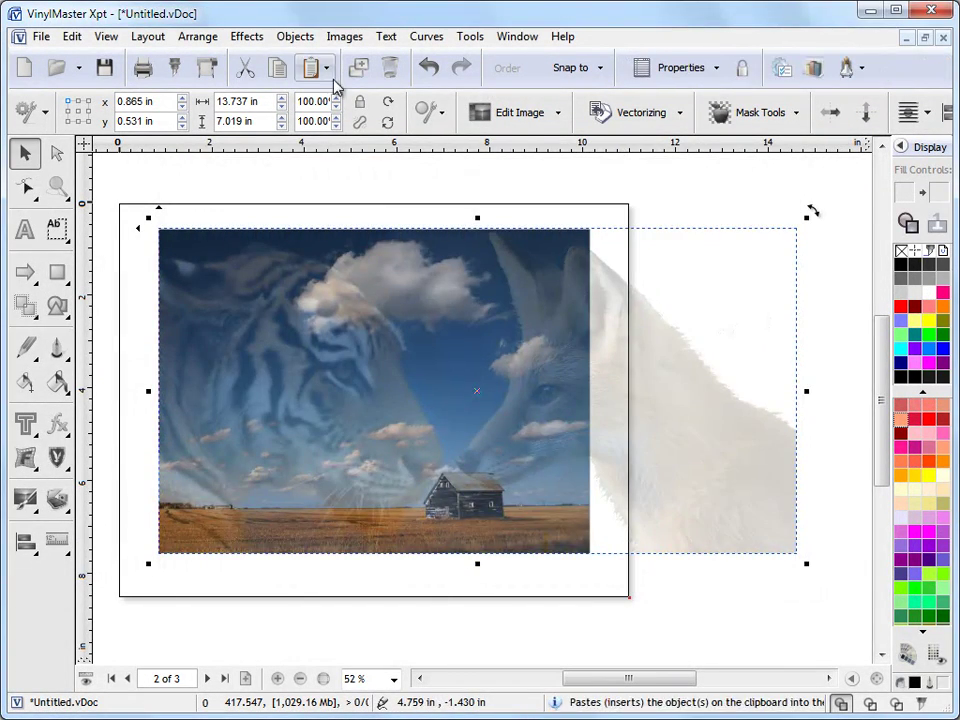
Crop the faded right strip off the bitmap, leaving an 892 x 674-pixel image
left_click(345, 37)
left_click(400, 349)
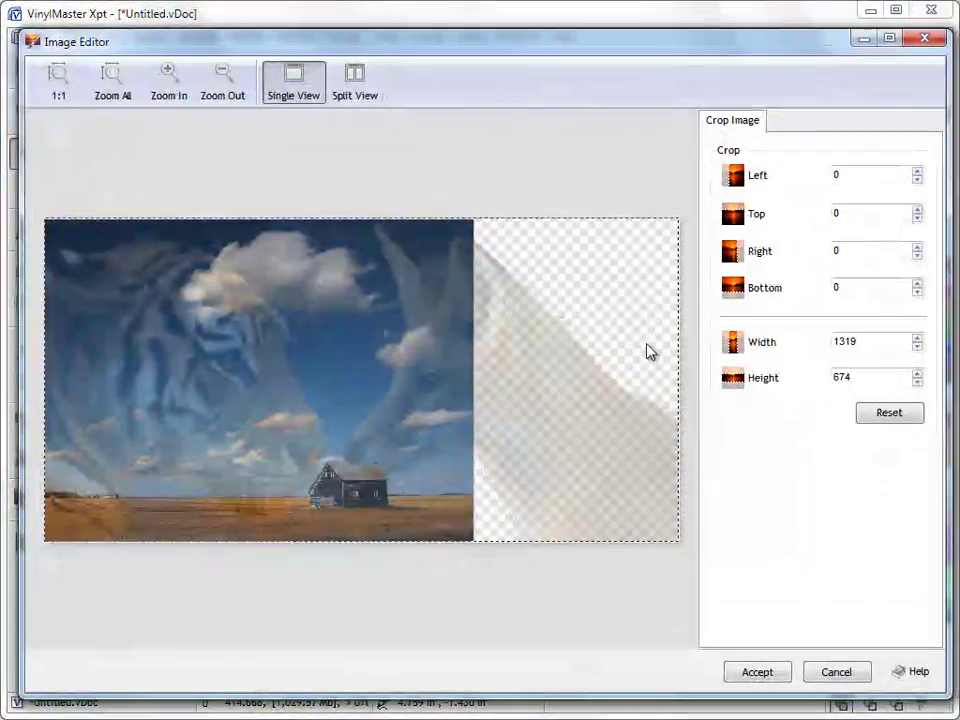
left_click_drag(672, 350, 474, 373)
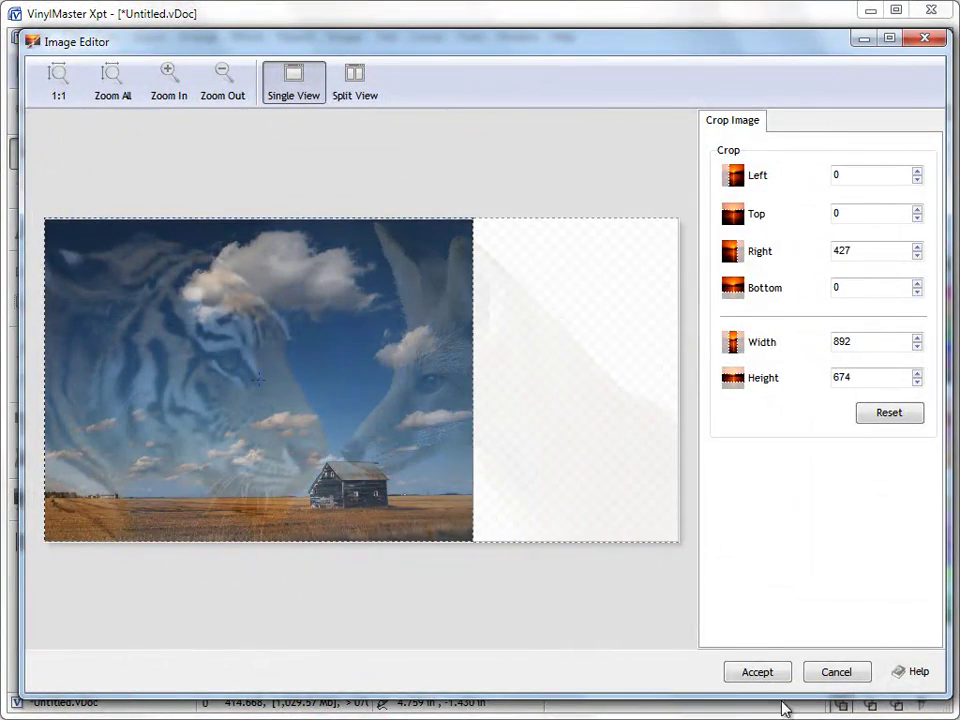
left_click(757, 672)
left_click(611, 617)
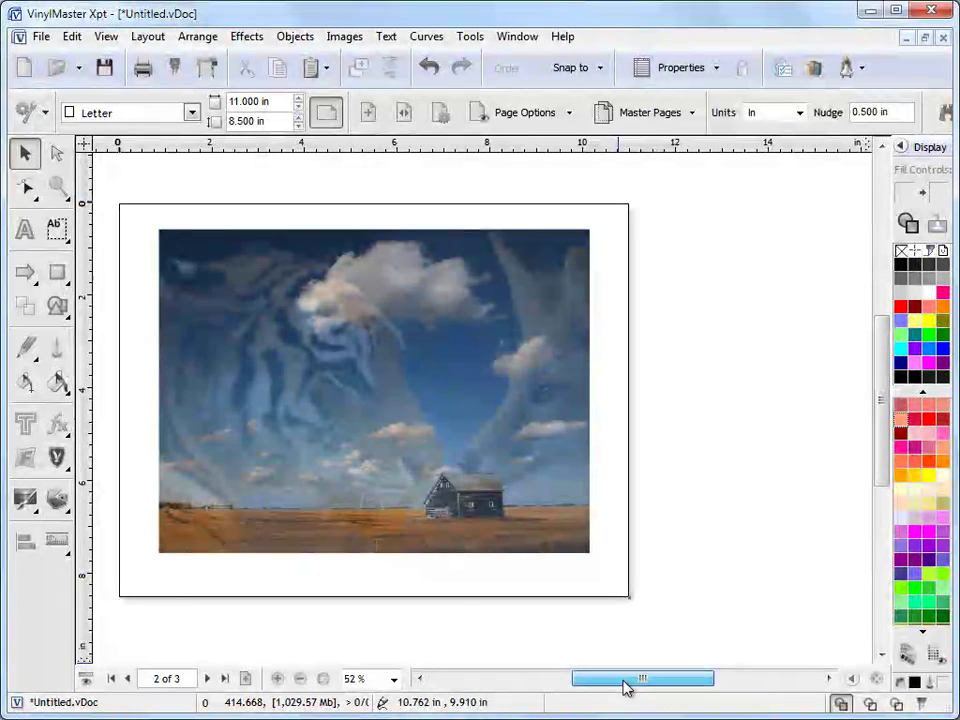
left_click_drag(624, 686, 614, 686)
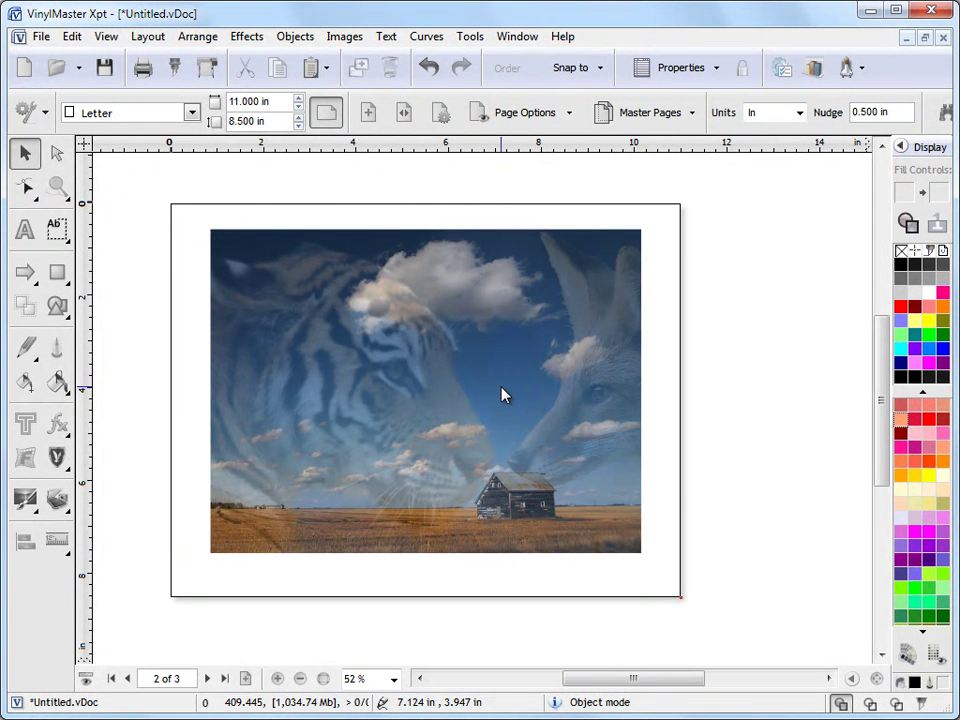
left_click(449, 376)
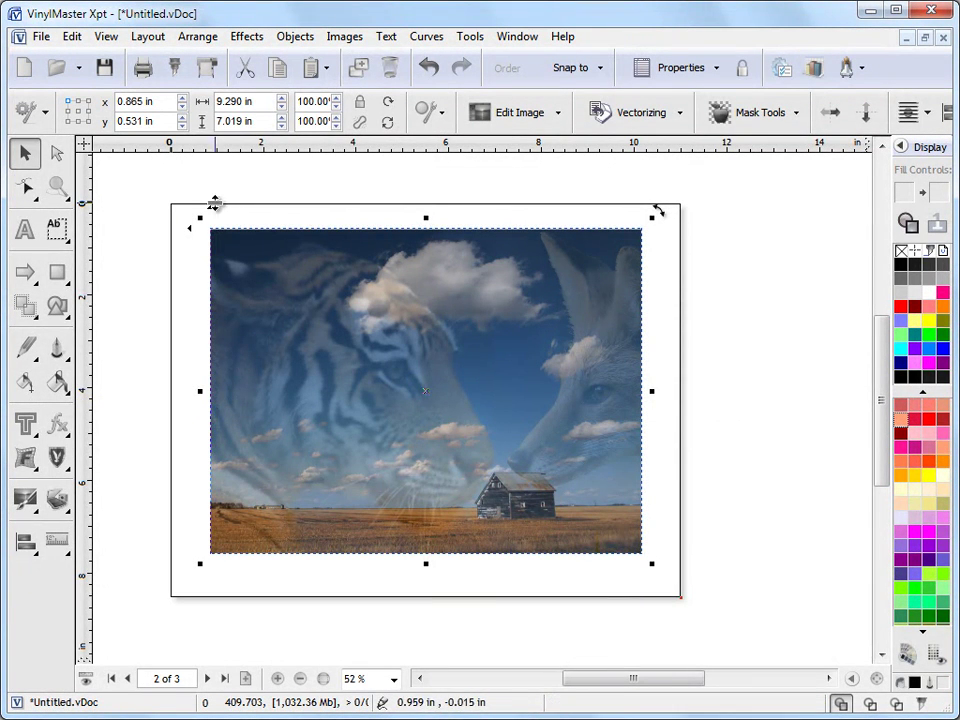
Delete the blended bitmap and place tiger1.jpg (6.635 x 4.427 in) on page 2
left_click_drag(302, 300, 460, 443)
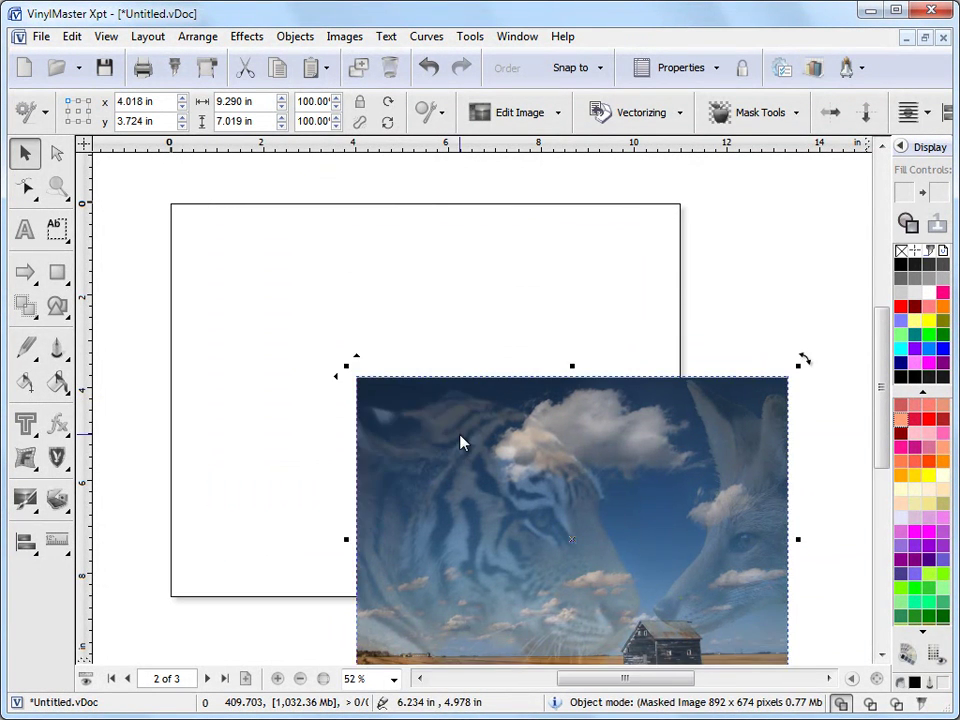
key("Delete")
left_click(334, 40)
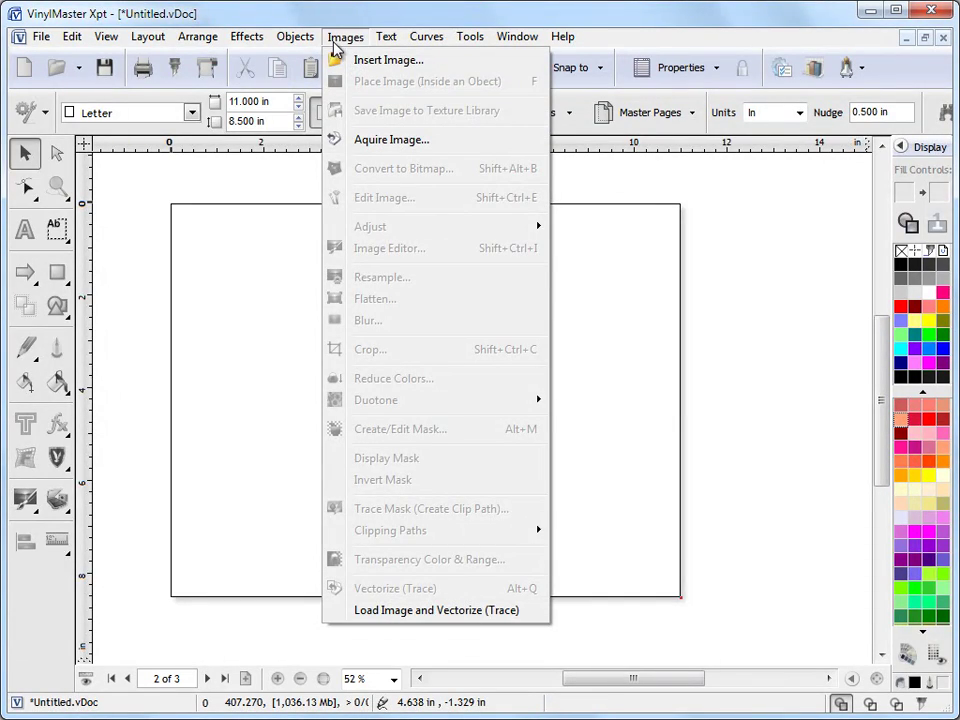
left_click(346, 60)
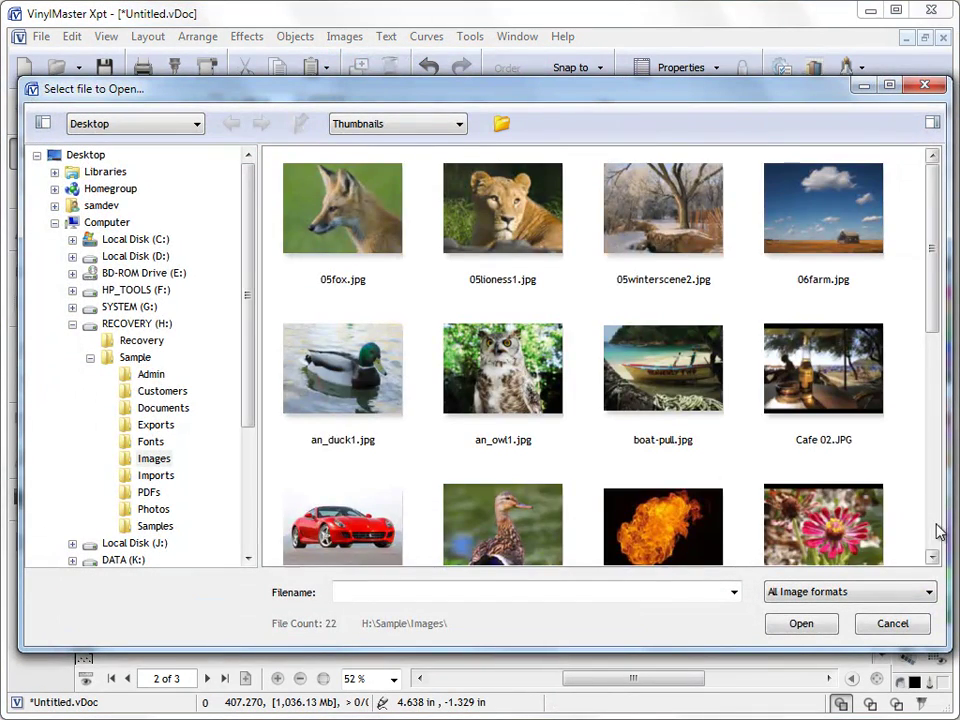
scroll(935, 532, "down", 5)
left_click(680, 440)
left_click(800, 622)
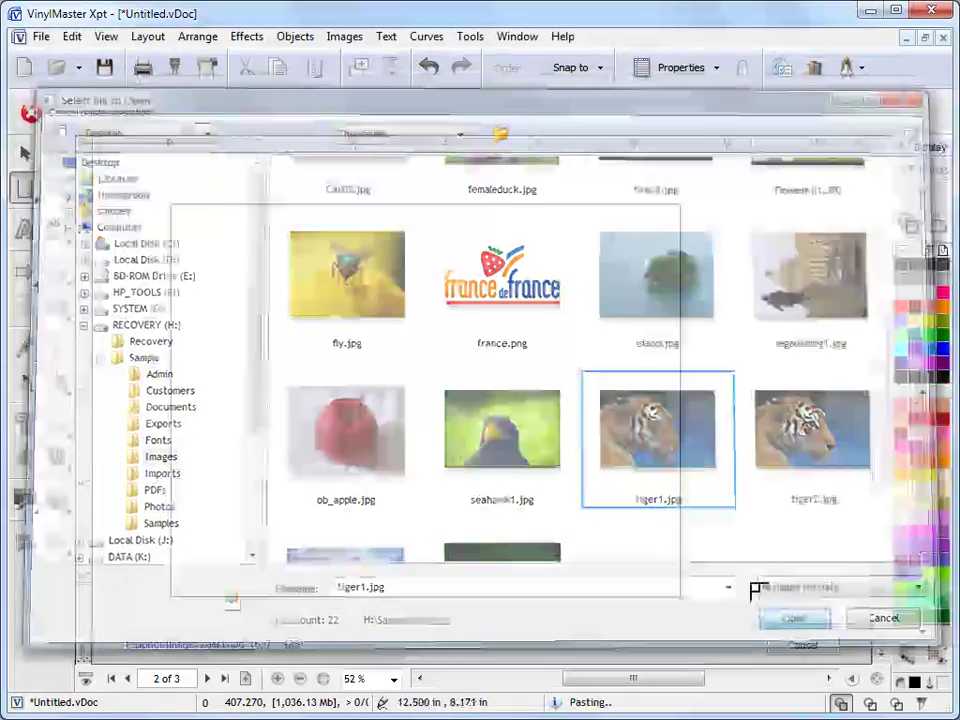
left_click(226, 270)
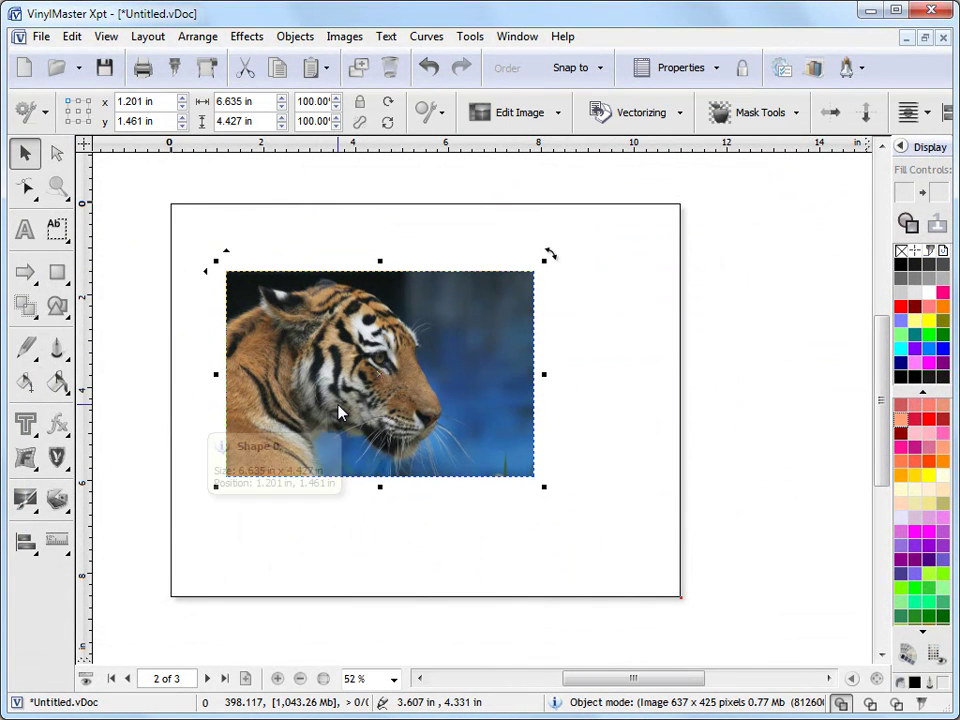
Choose orange as the tiger photo's transparency-by-colour target
left_click(765, 118)
mouse_move(778, 242)
left_click(876, 285)
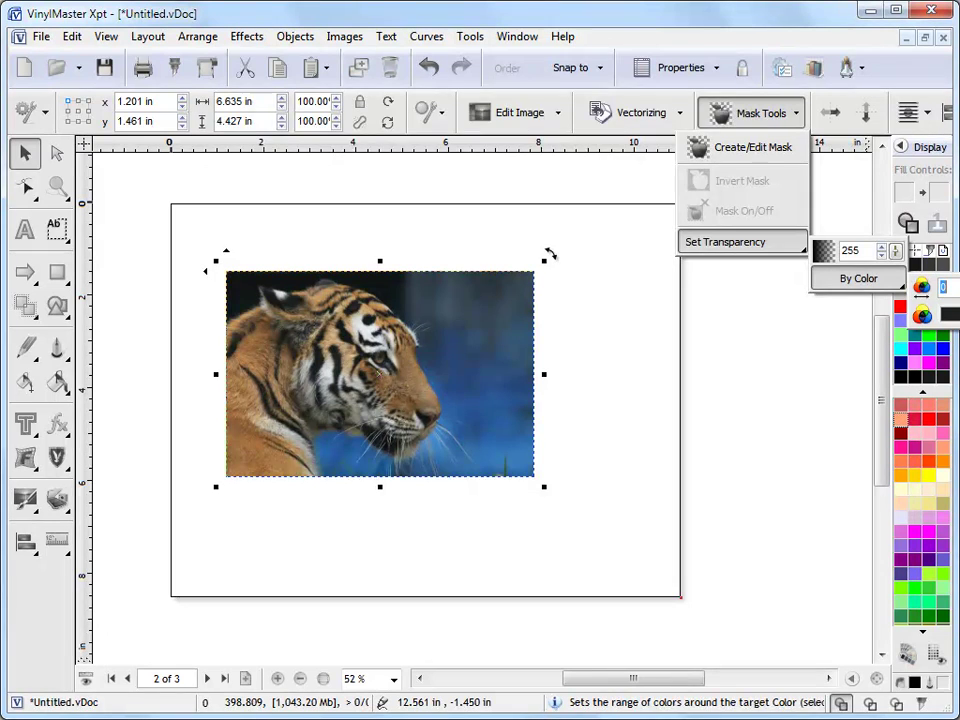
left_click(921, 315)
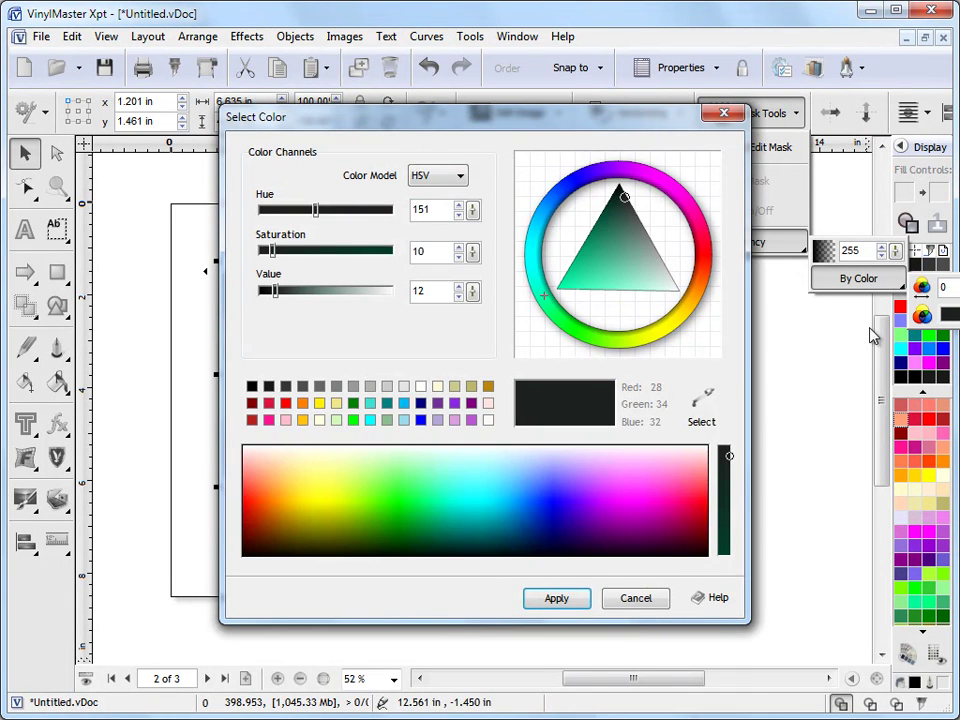
left_click(301, 420)
left_click(303, 402)
left_click(538, 600)
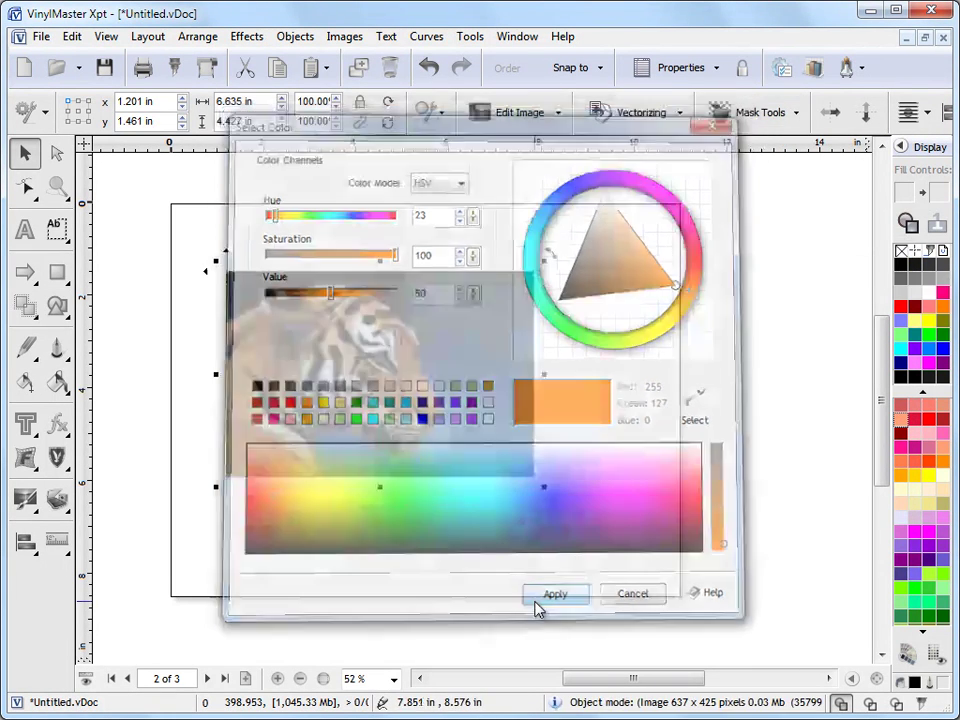
Apply transparency by colour to the tiger photo using the orange target
left_click(775, 115)
mouse_move(789, 246)
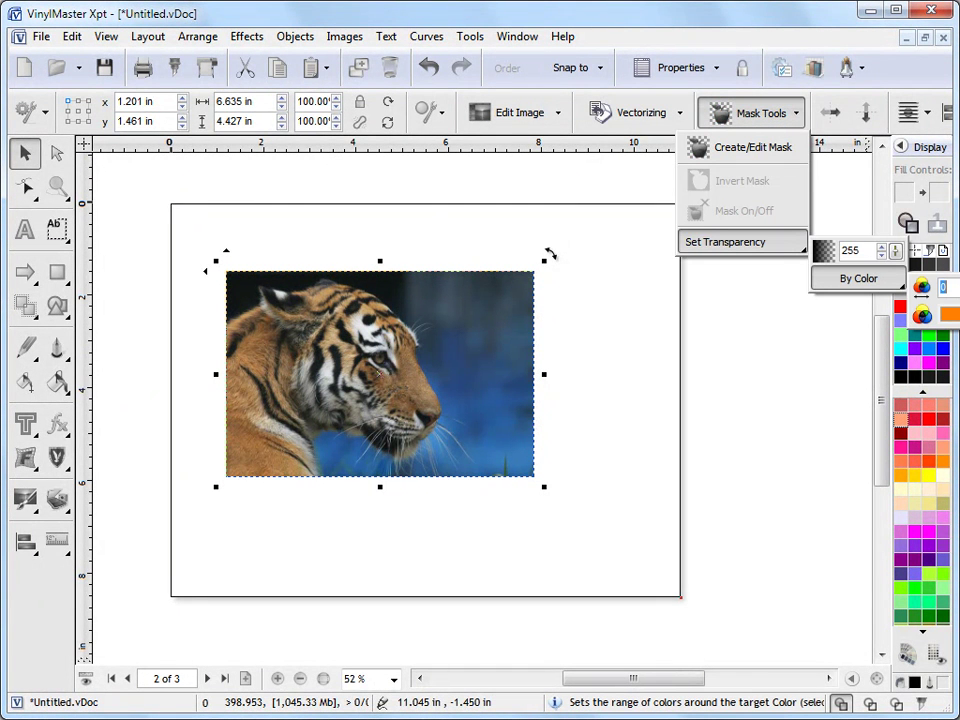
left_click(858, 278)
left_click(754, 122)
mouse_move(770, 248)
mouse_move(858, 278)
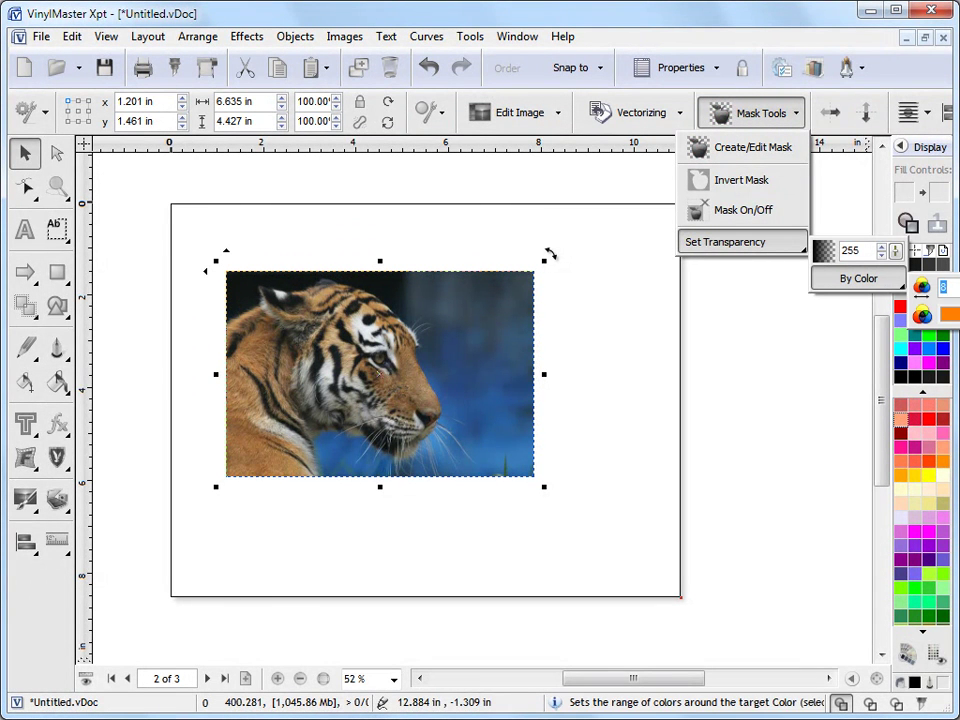
Test colour tolerances of 168, 176, 184 and 120, then step it to about 152
type("168")
key("Return")
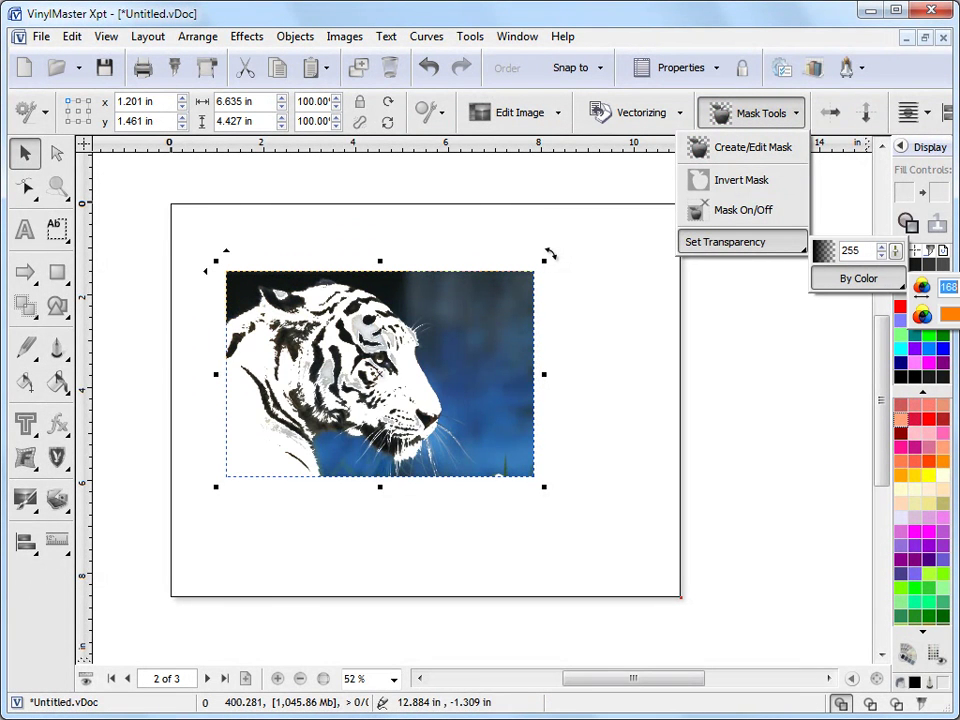
type("176")
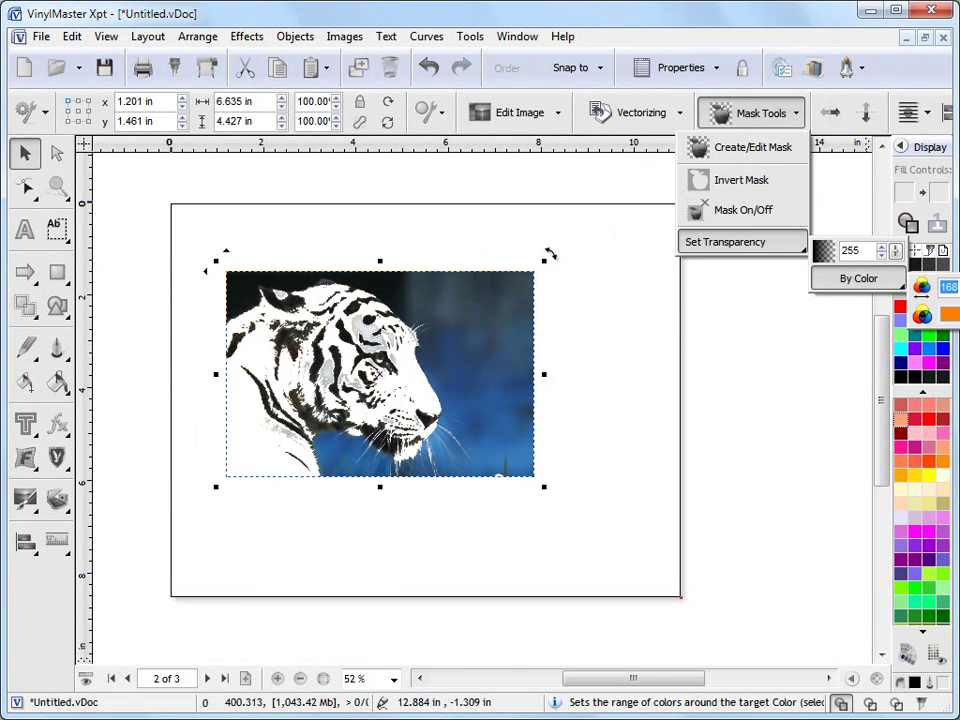
key("Return")
type("184")
key("Return")
type("120")
key("Return")
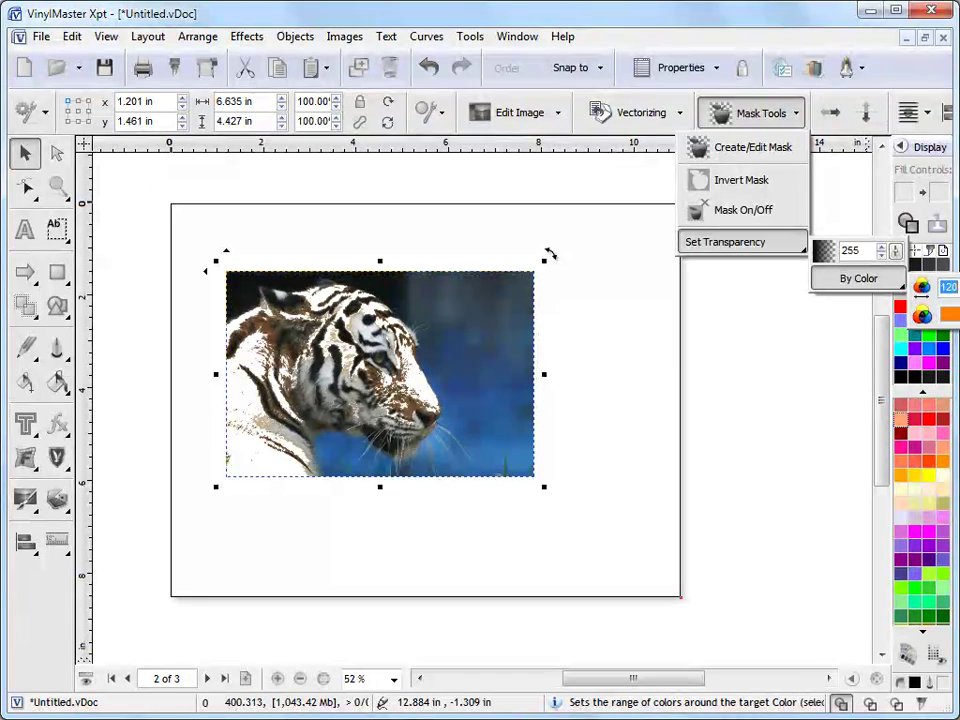
key("Up")
key("Up")
key("Up")
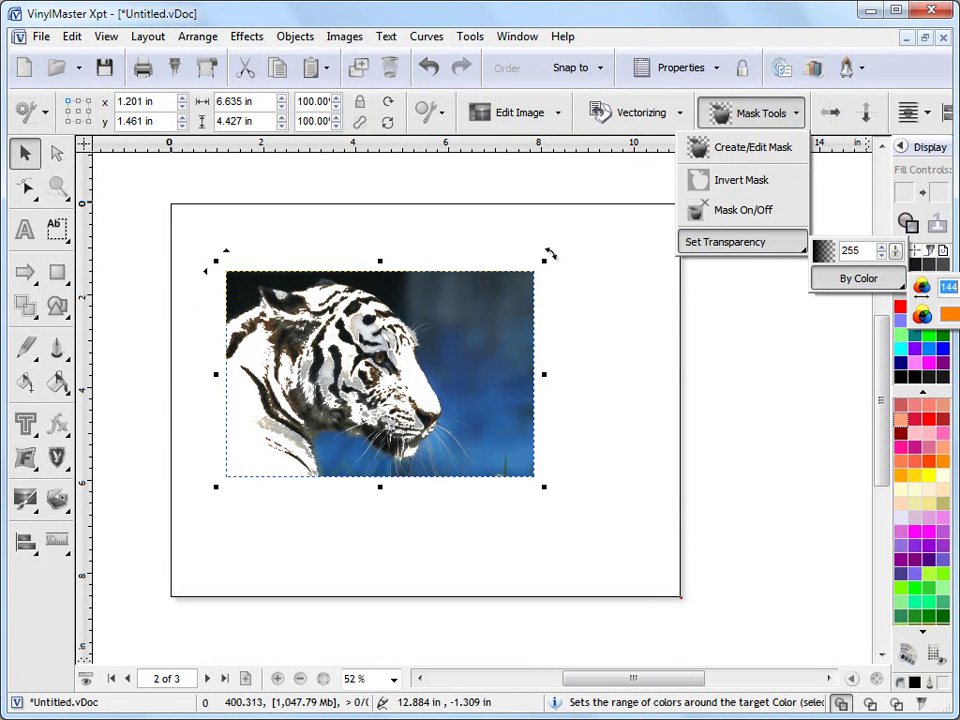
key("Up")
key("Up")
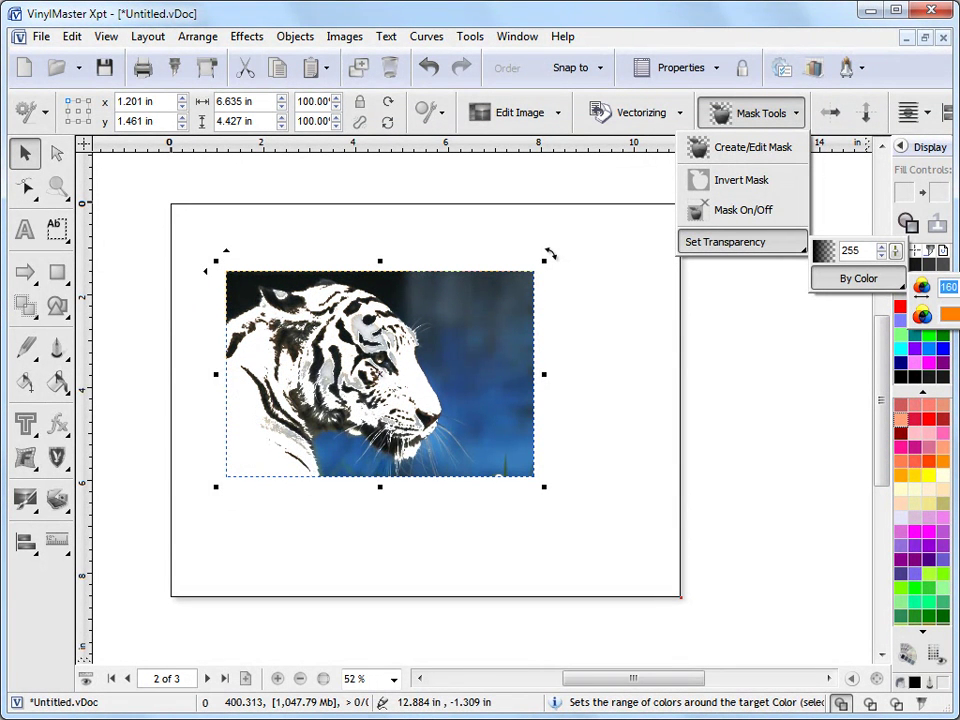
key("Down")
key("Down")
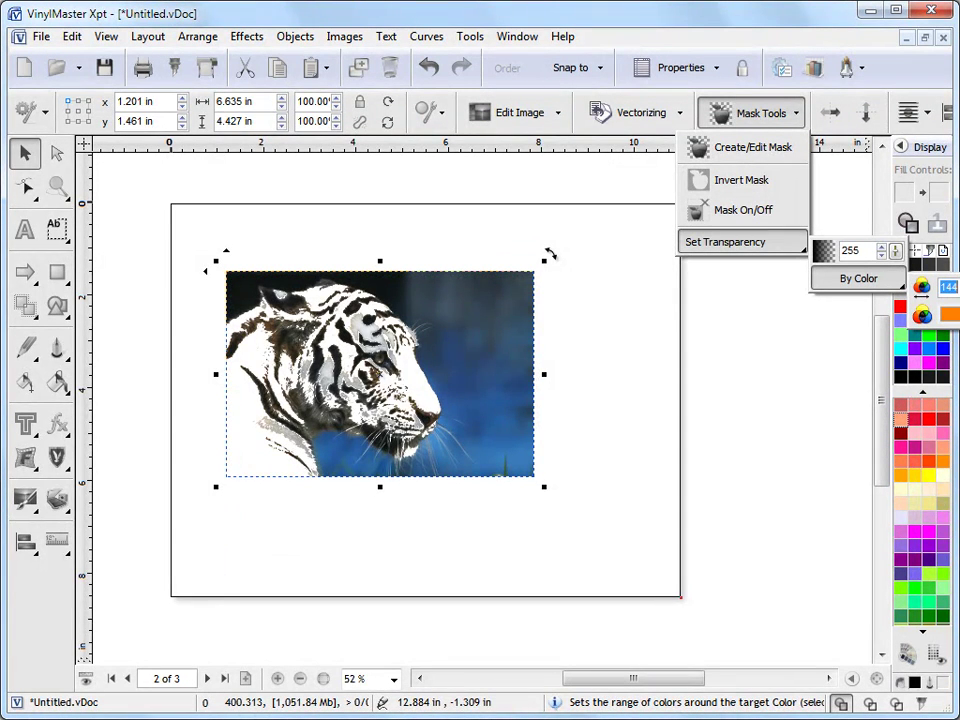
key("Up")
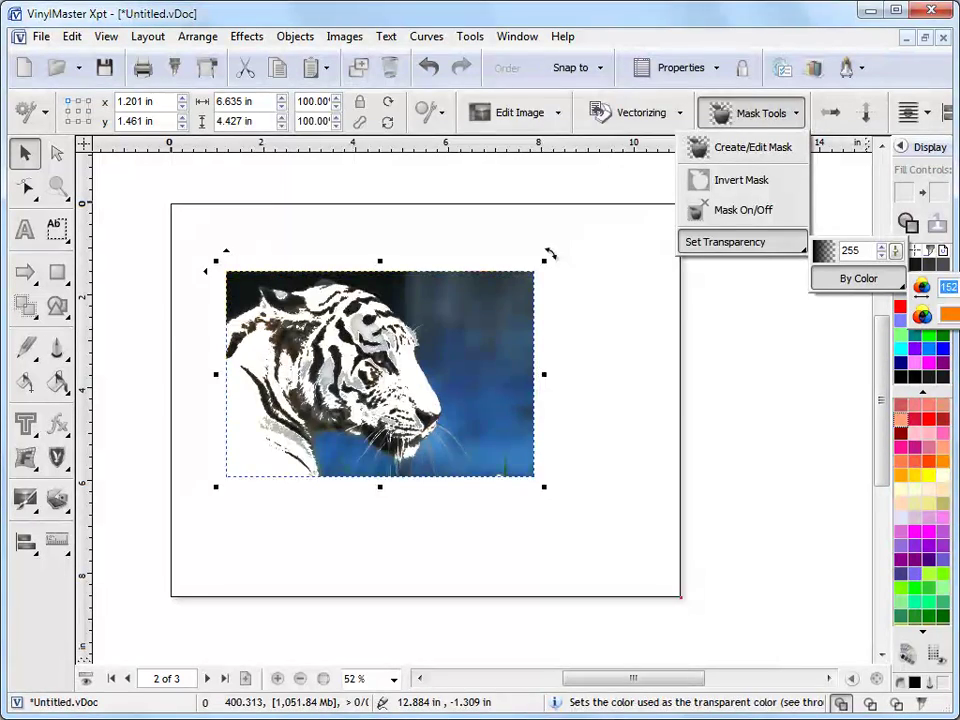
Test black as the transparent colour, adjusting its tolerance up and down
left_click(940, 318)
left_click(252, 387)
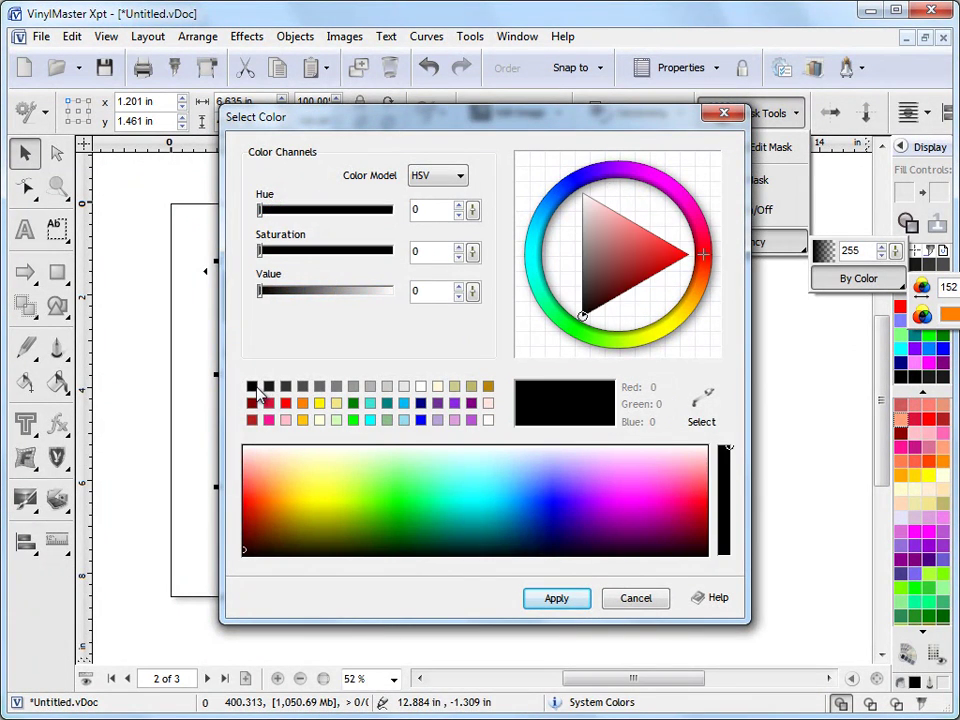
left_click(556, 598)
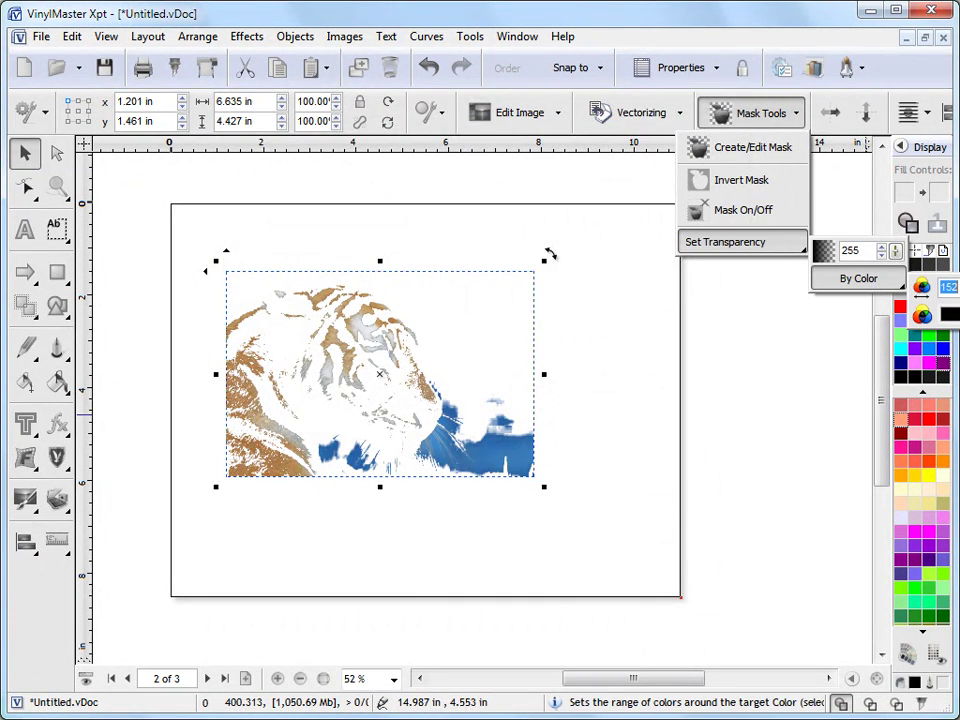
scroll(945, 286, "down", 10)
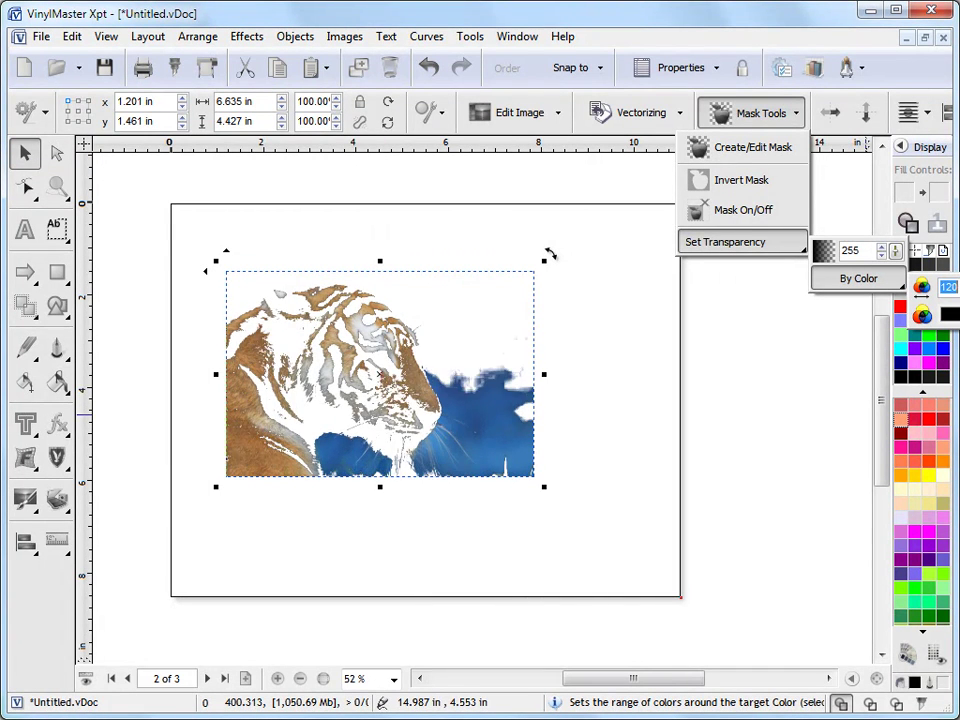
scroll(945, 286, "down", 6)
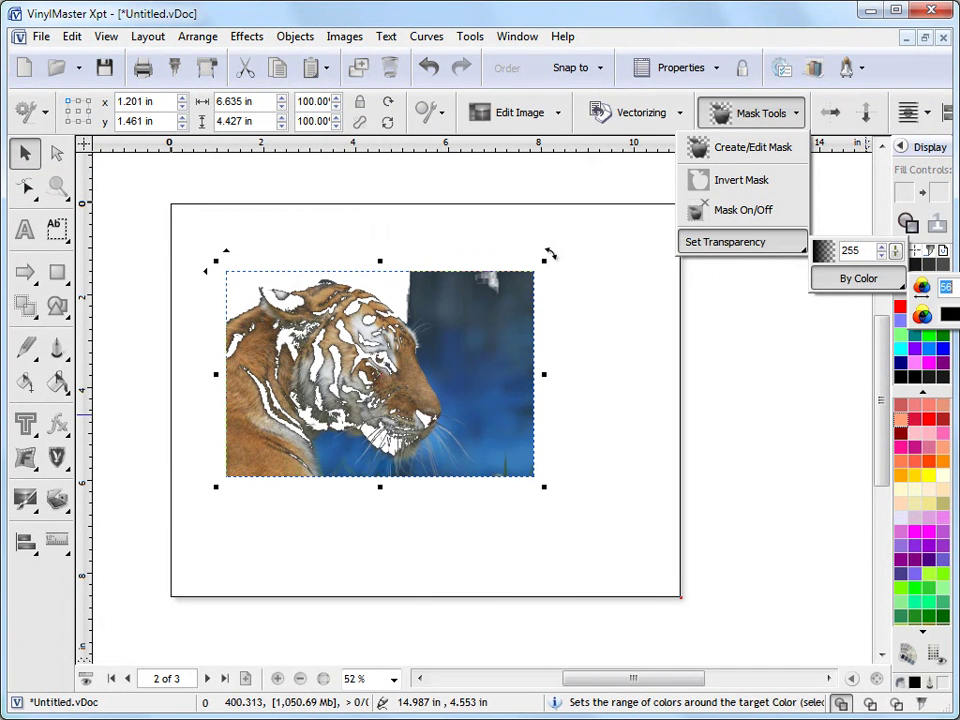
scroll(945, 286, "up", 2)
scroll(945, 286, "up", 1)
scroll(945, 286, "up", 2)
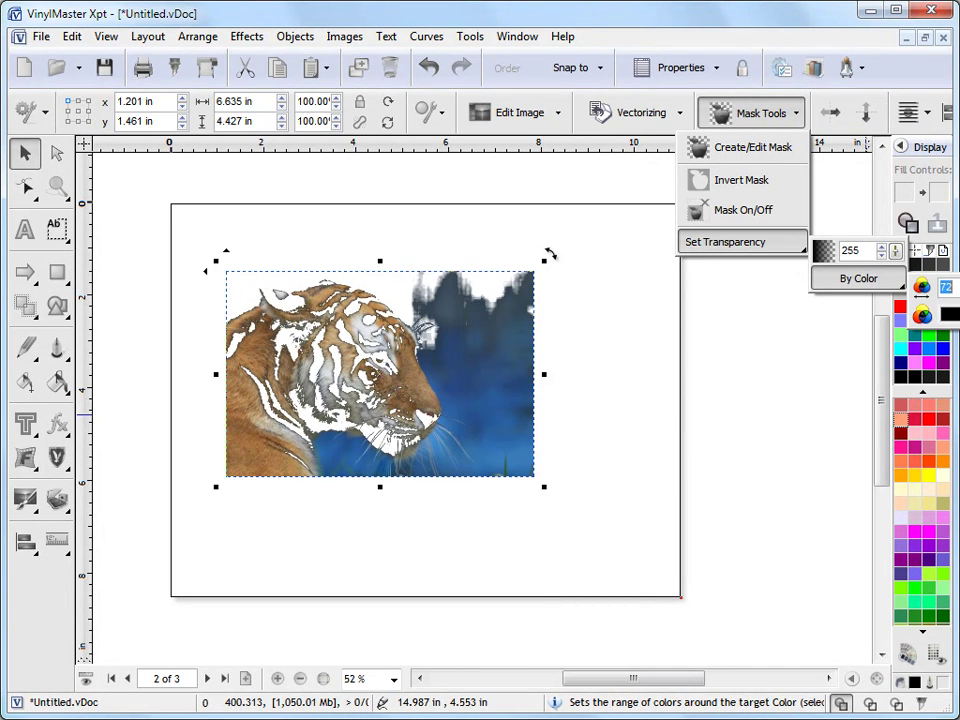
scroll(945, 286, "down", 3)
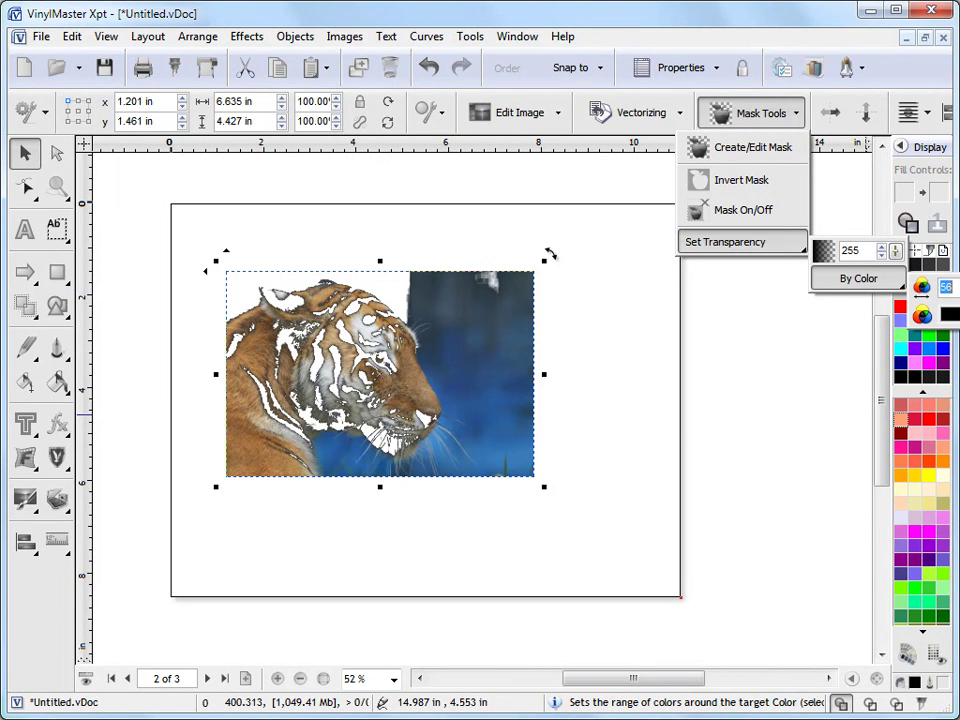
scroll(945, 286, "up", 2)
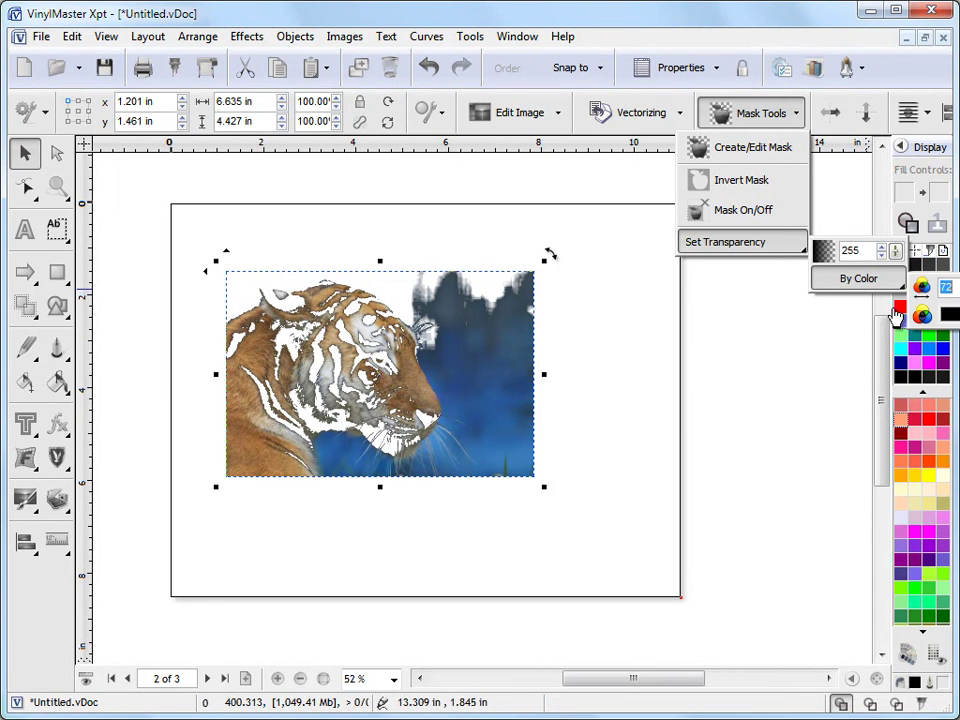
Switch the transparent colour back to orange and raise the tolerance to 160
left_click(952, 314)
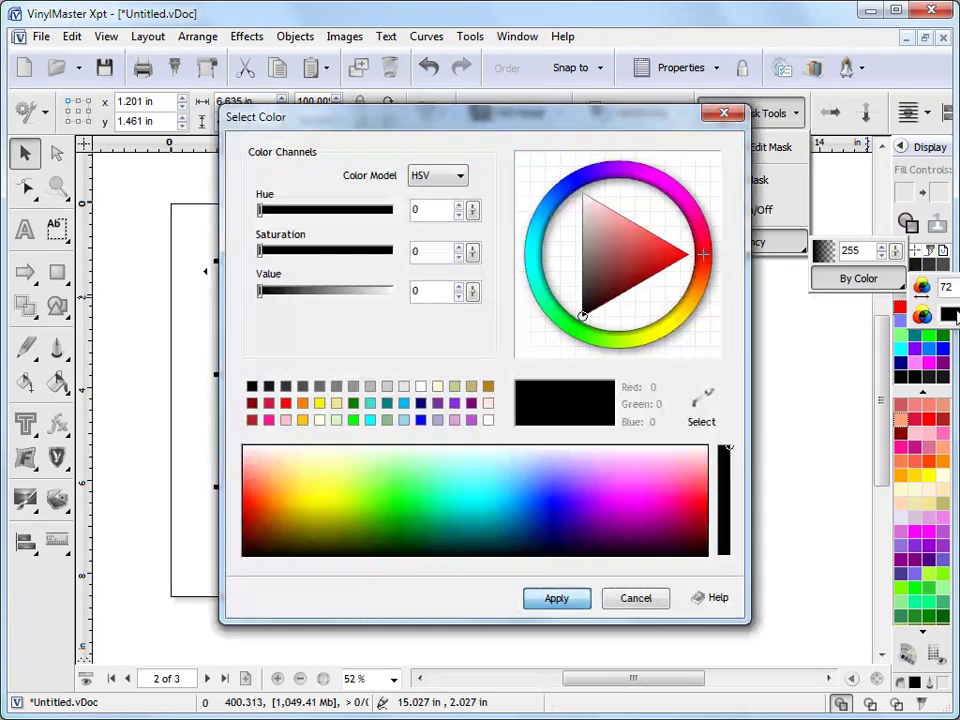
left_click(302, 404)
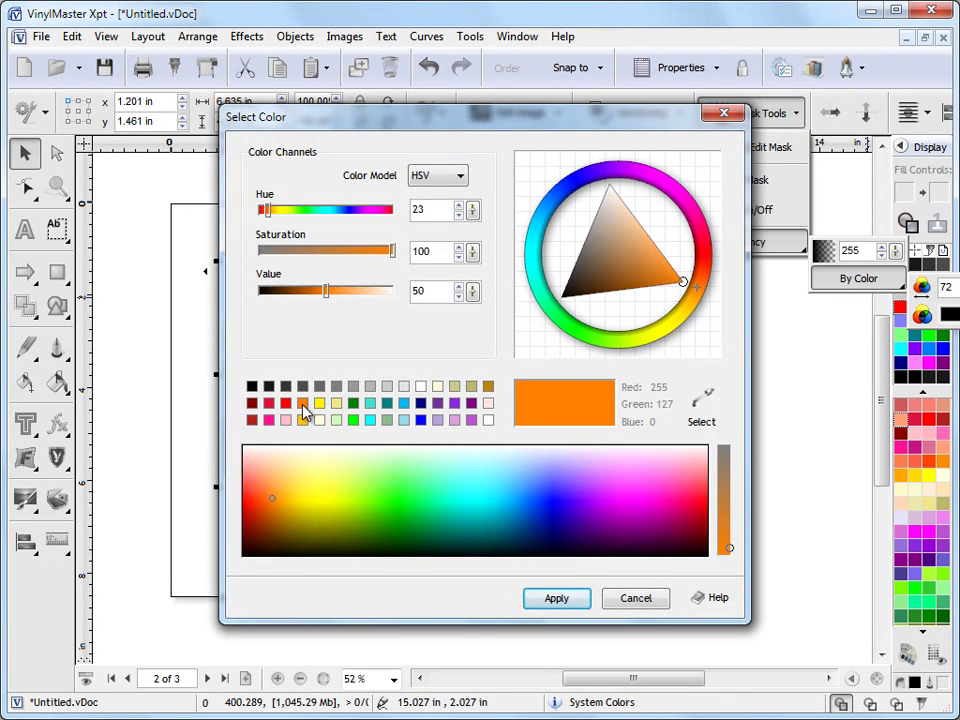
left_click(524, 596)
scroll(946, 287, "up", 2)
scroll(946, 287, "up", 9)
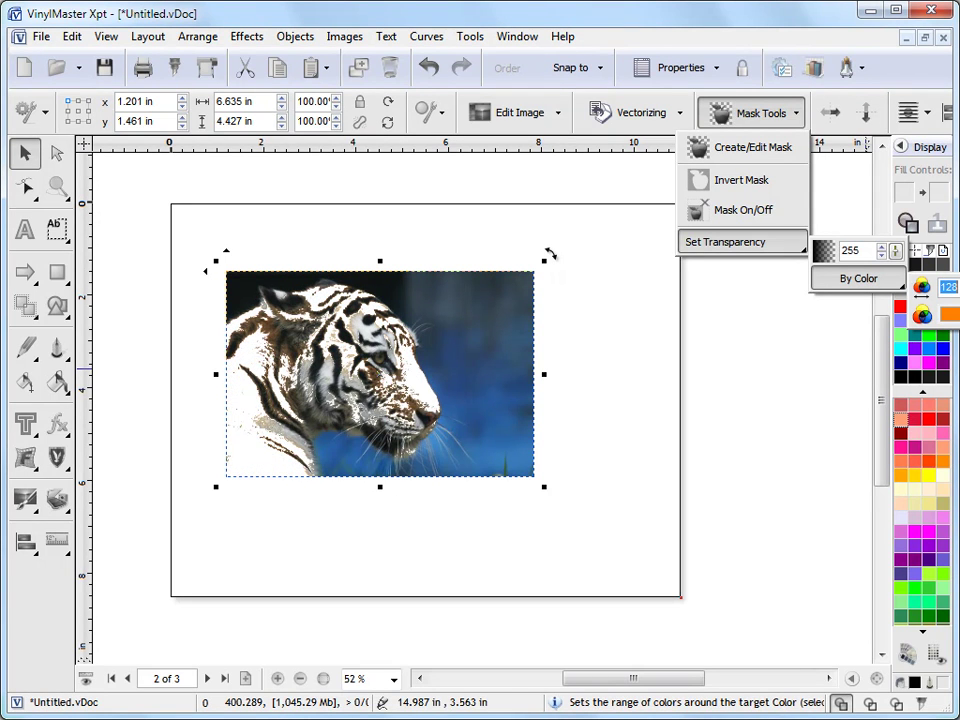
Make blue the transparent colour at a tolerance of 168
left_click(921, 315)
left_click(421, 418)
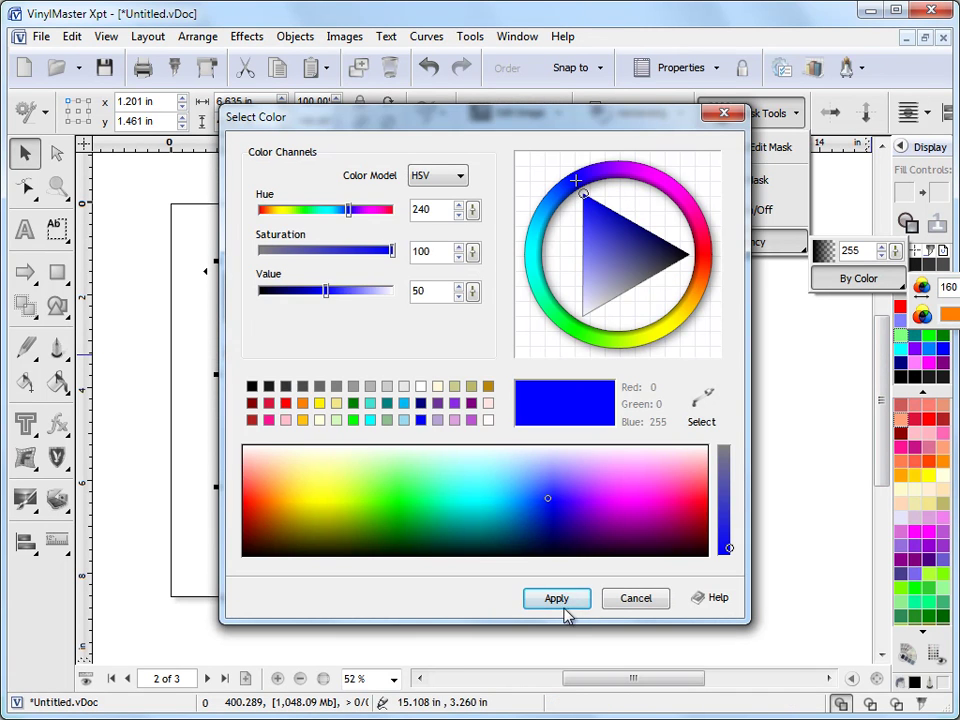
left_click(556, 598)
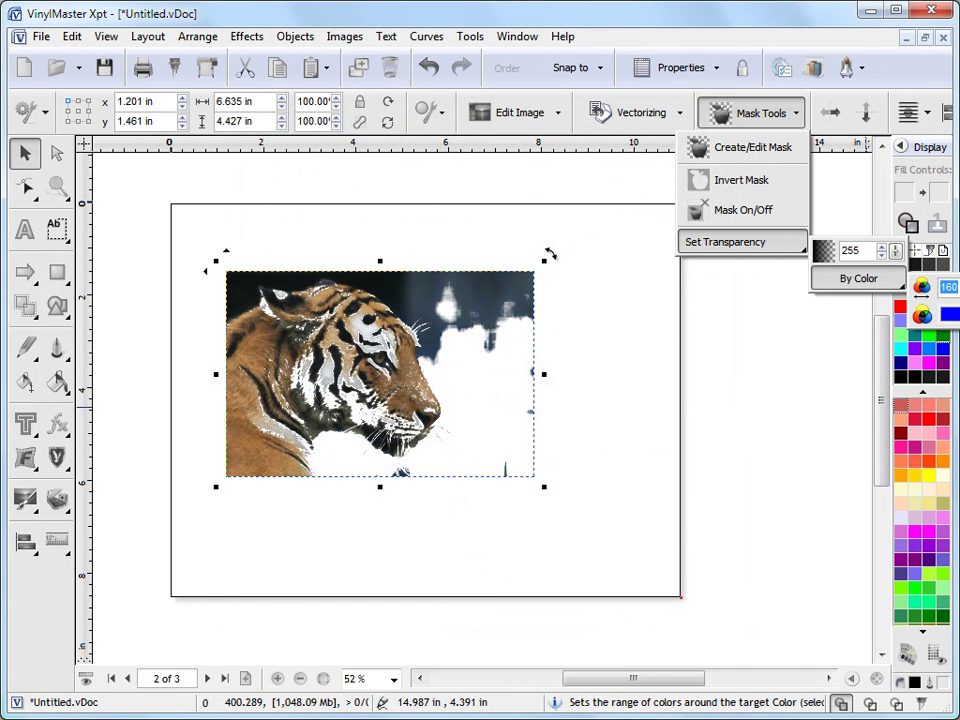
scroll(947, 287, "down", 3)
scroll(947, 287, "up", 7)
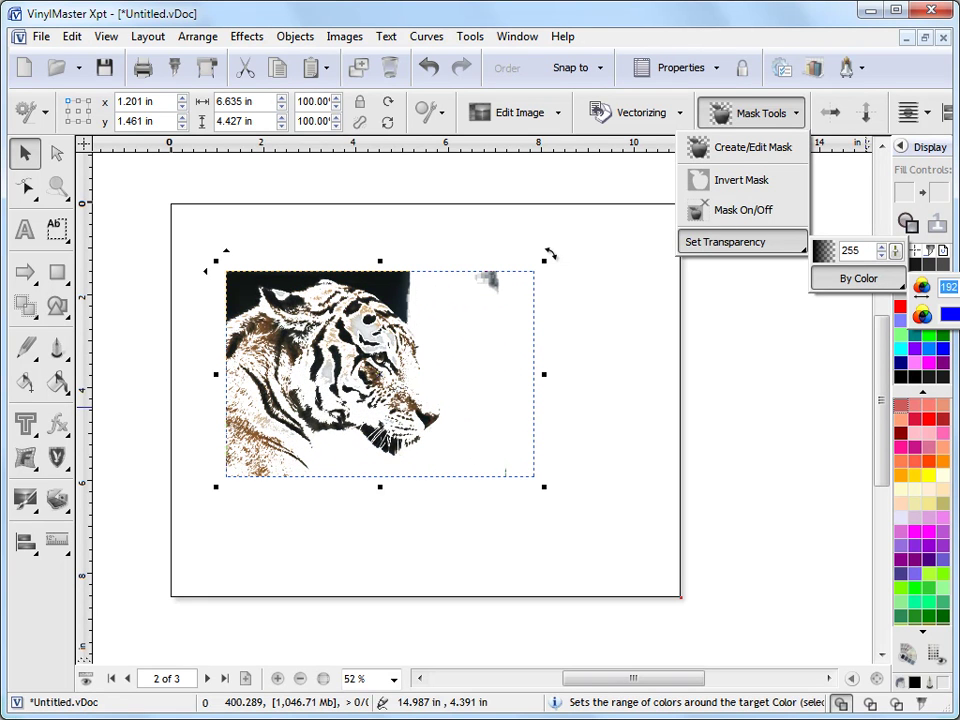
scroll(947, 287, "down", 3)
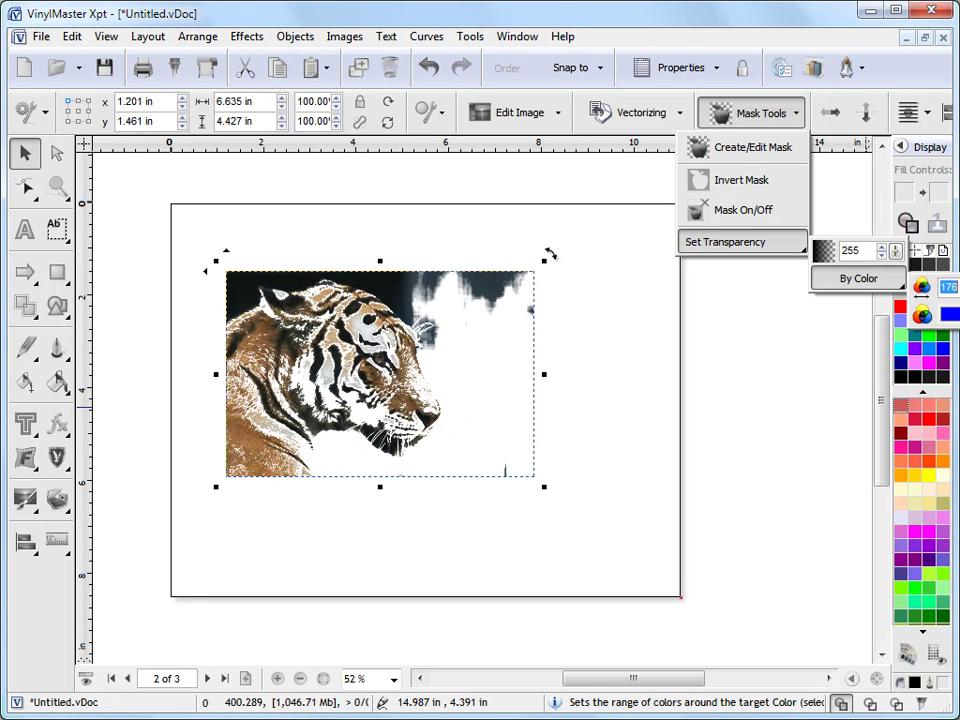
Move the tiger image slightly higher on the page
left_click(686, 402)
left_click_drag(508, 339, 521, 315)
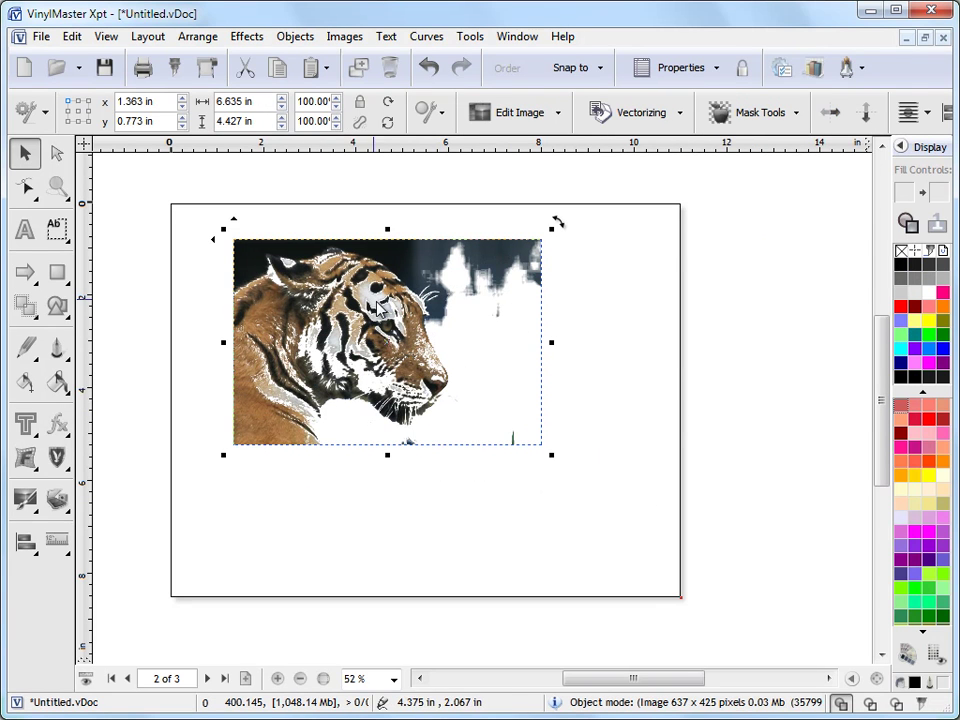
left_click(689, 379)
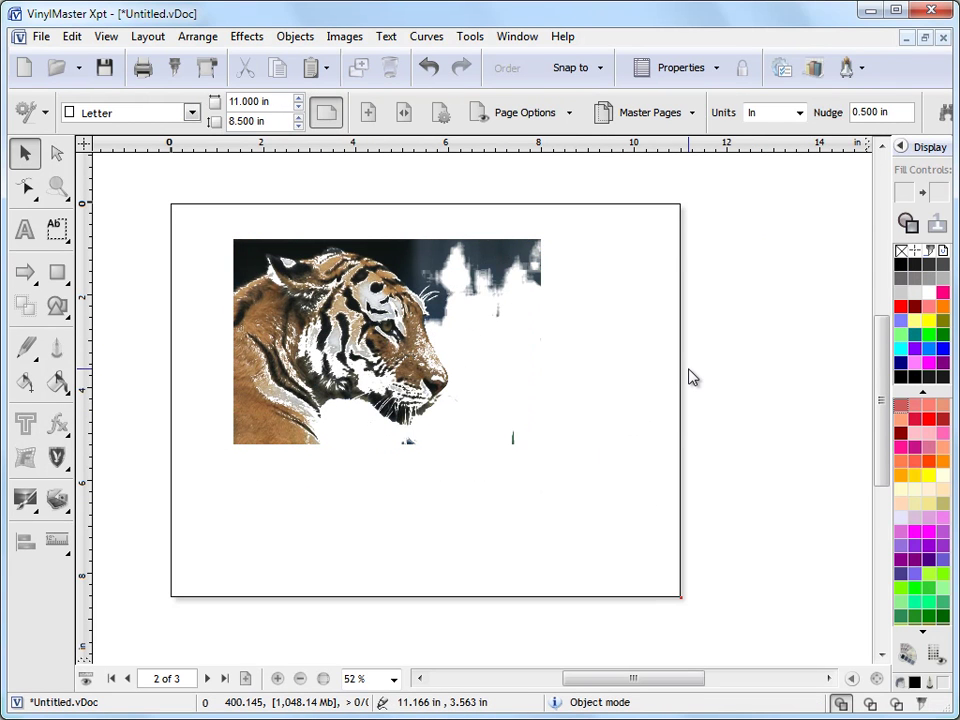